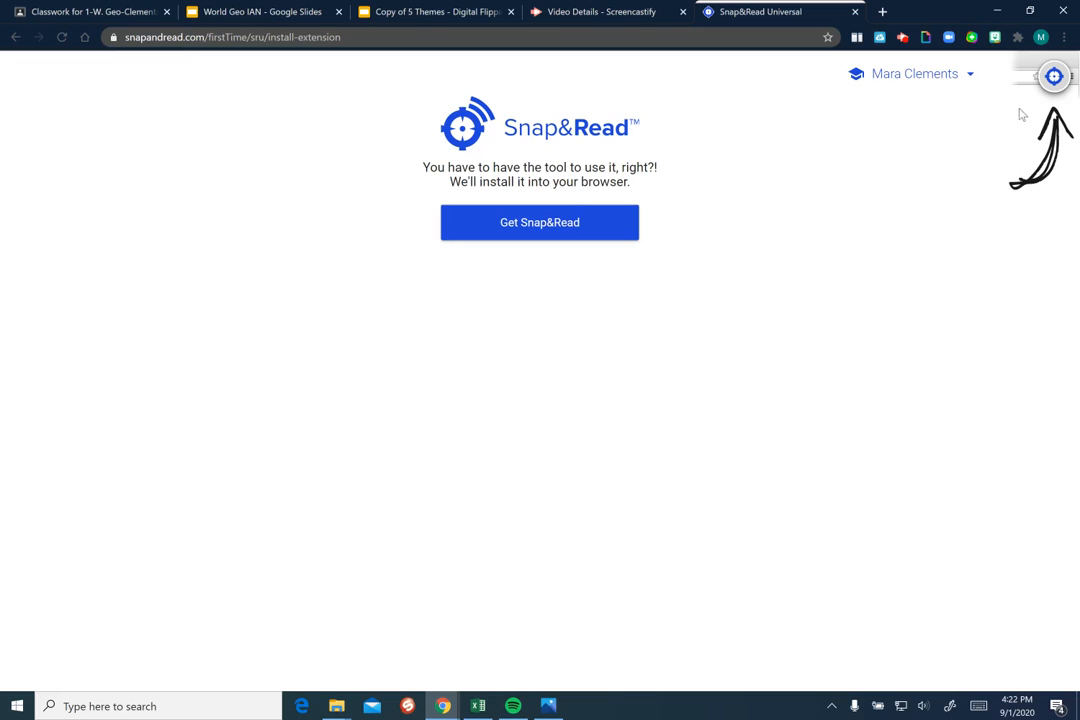
Get the Snap&Read extension from the Chrome Web Store and approve adding it to the browser.
click(578, 233)
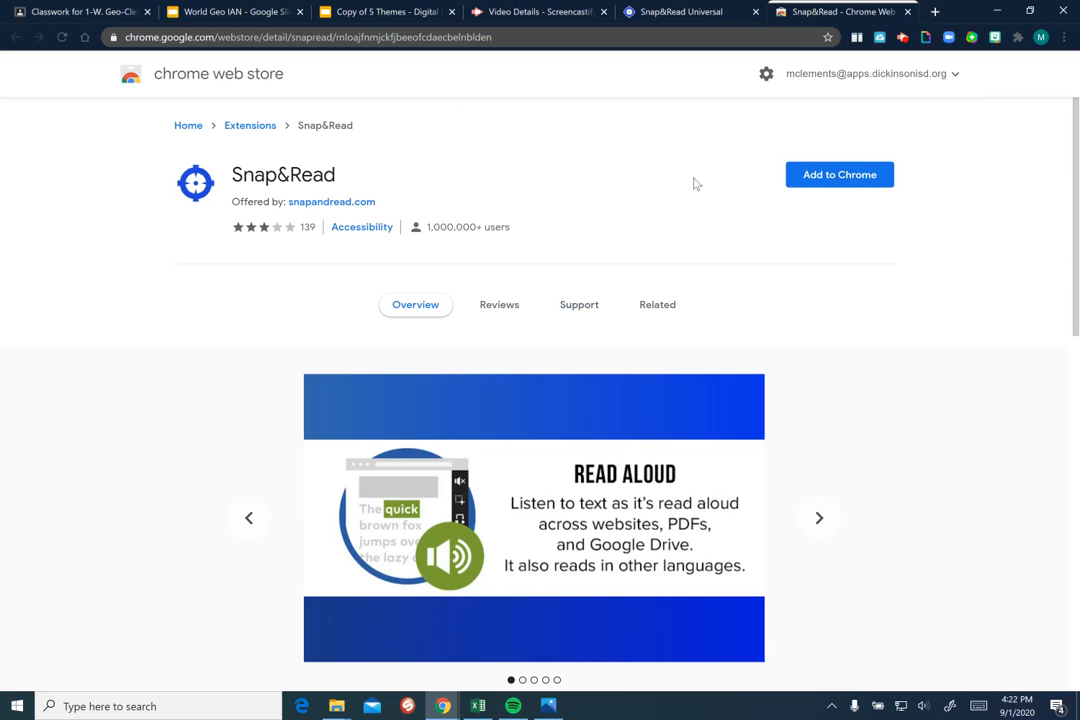
click(870, 187)
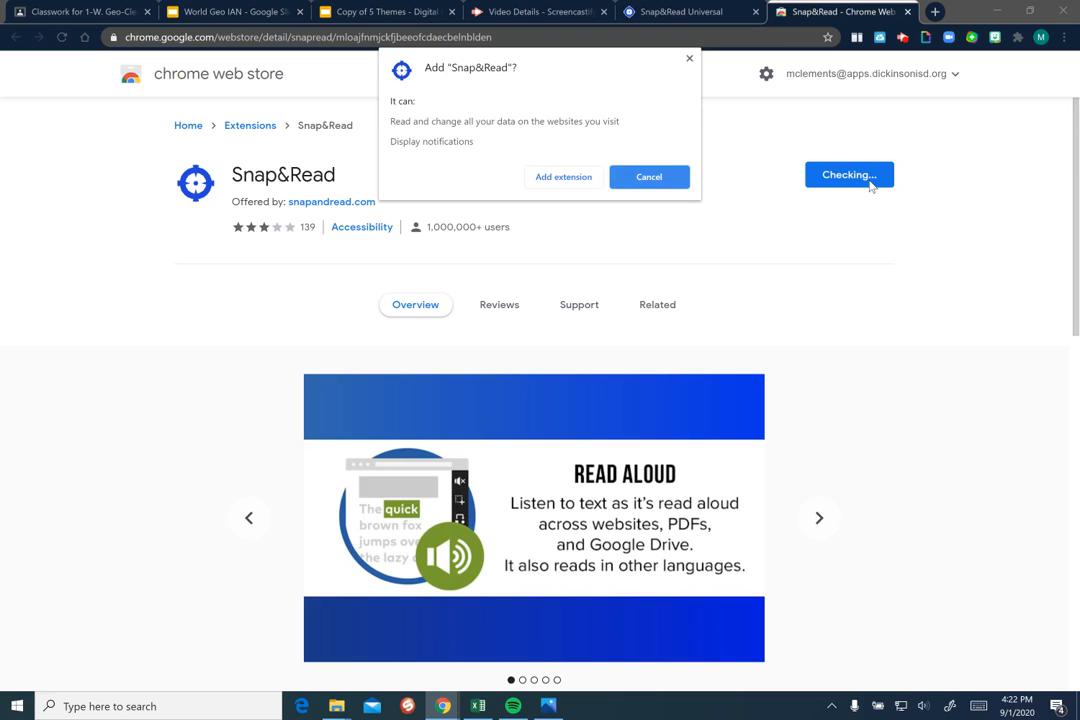
click(541, 184)
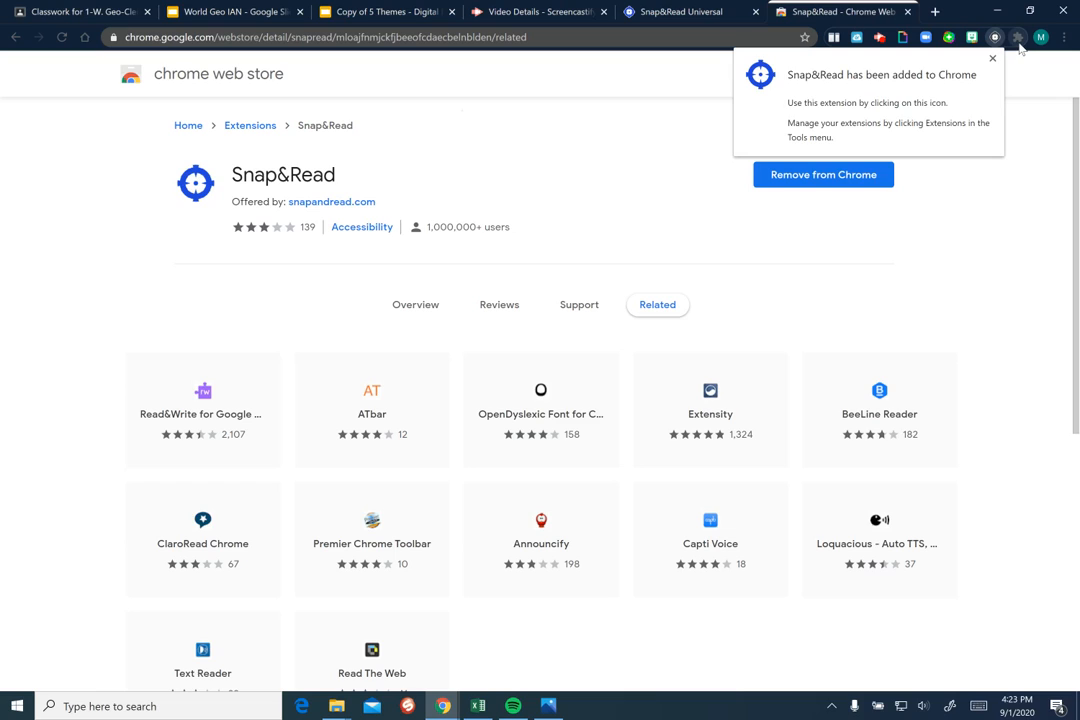
Pin the Snap&Read extension to the browser toolbar and close the extensions list.
click(1018, 38)
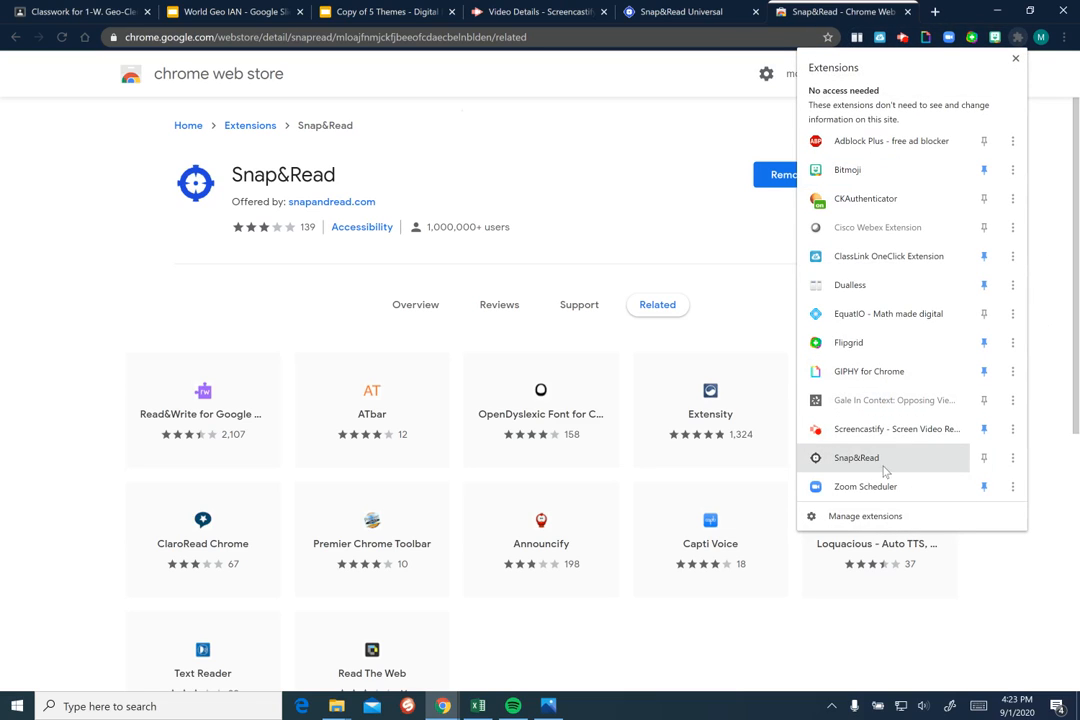
click(985, 459)
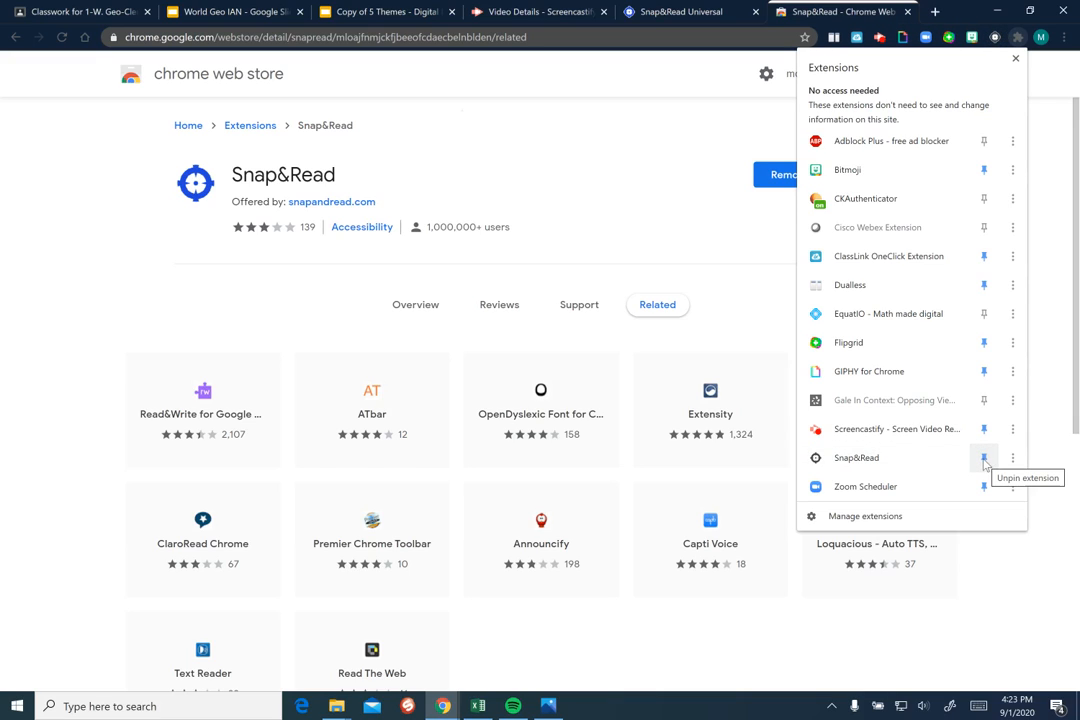
click(706, 92)
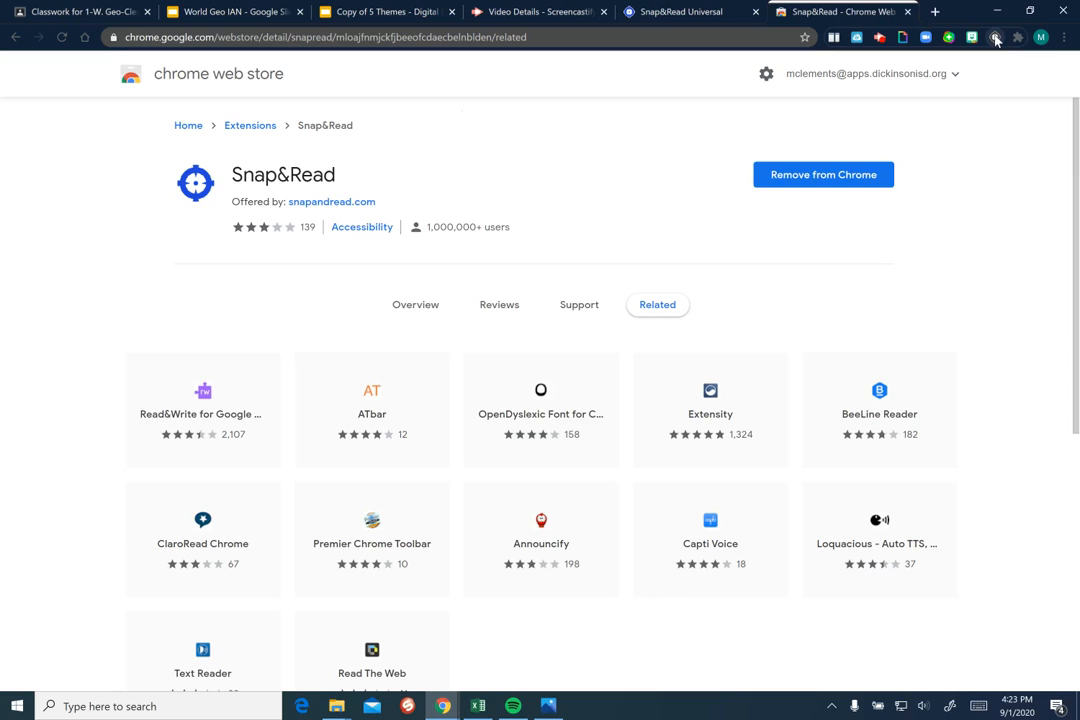
Switch Snap&Read on in its extension options, and sign out of the current account.
click(995, 38)
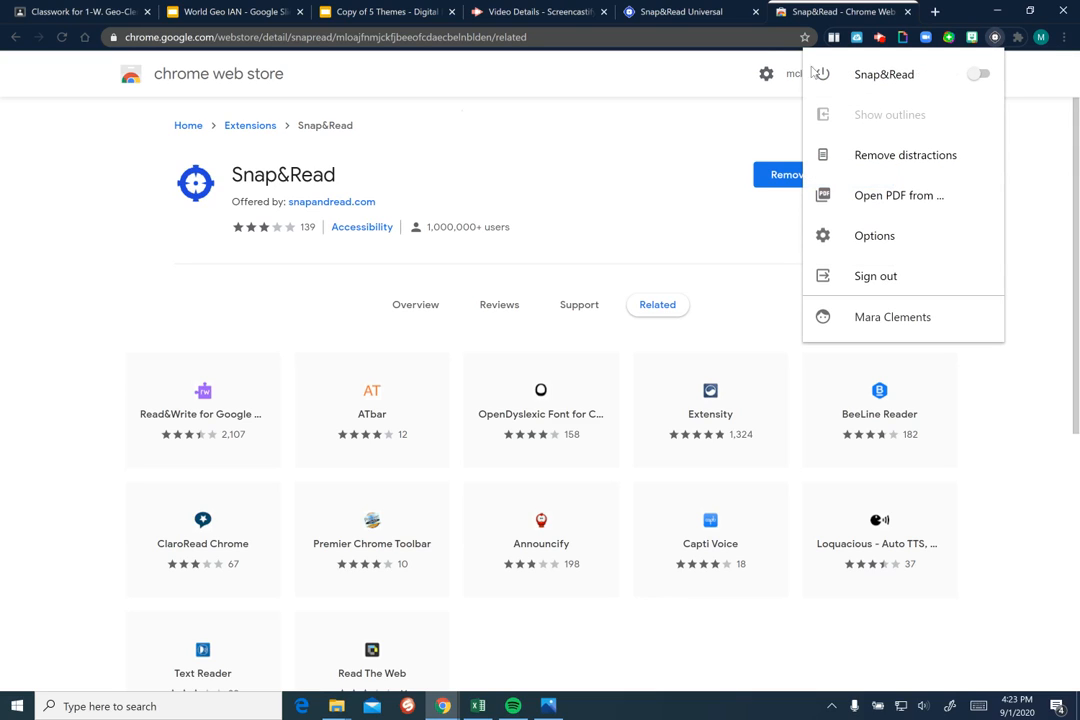
click(979, 75)
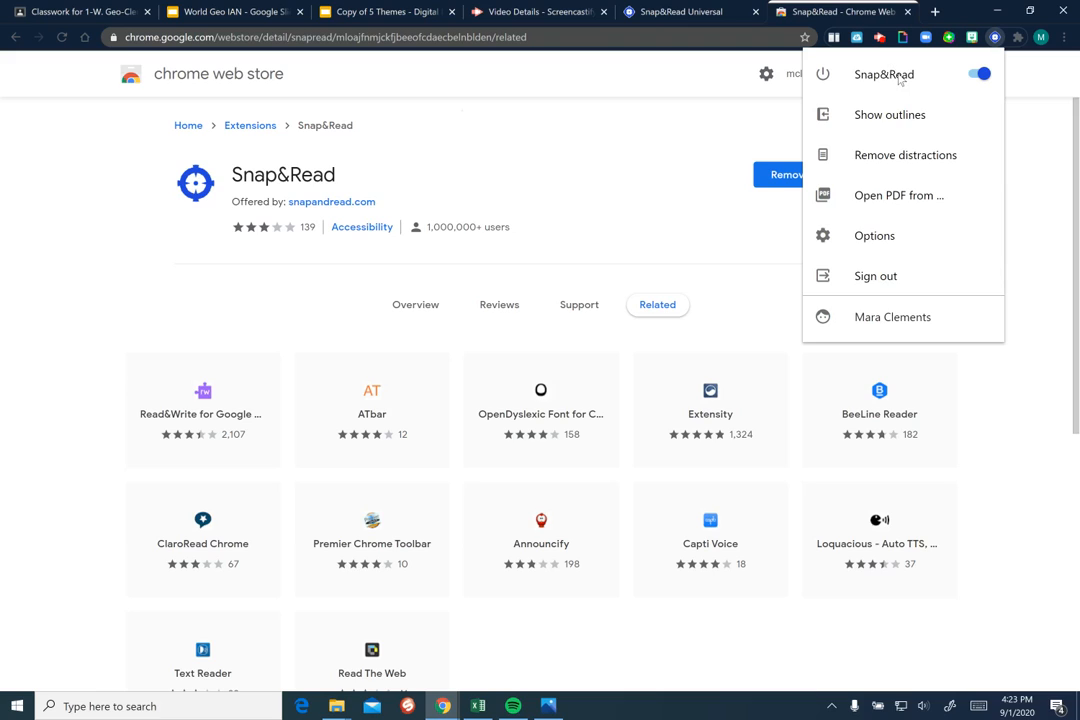
click(884, 287)
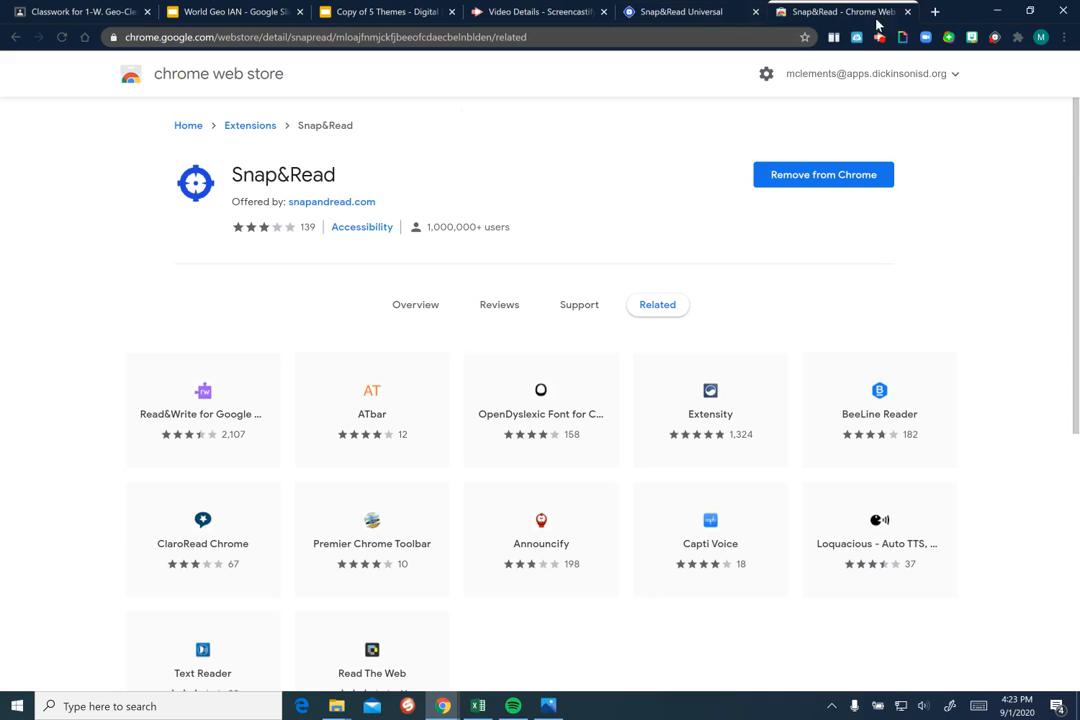
Create a Snap&Read account with Google, choosing the school Google account.
click(995, 38)
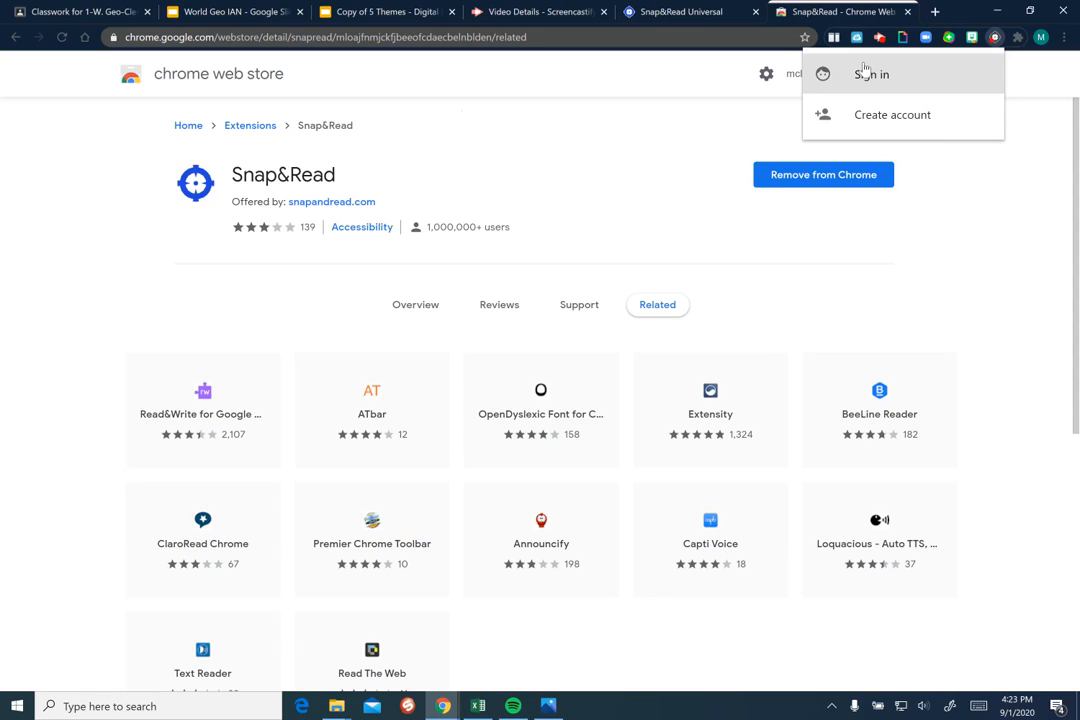
click(865, 116)
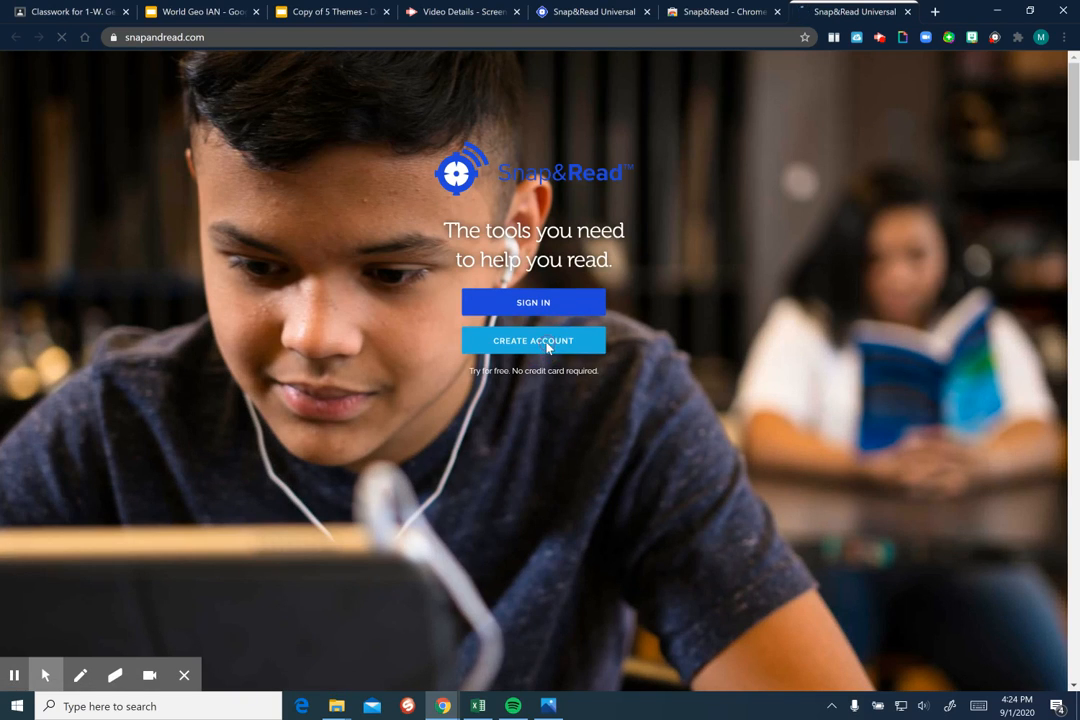
click(547, 349)
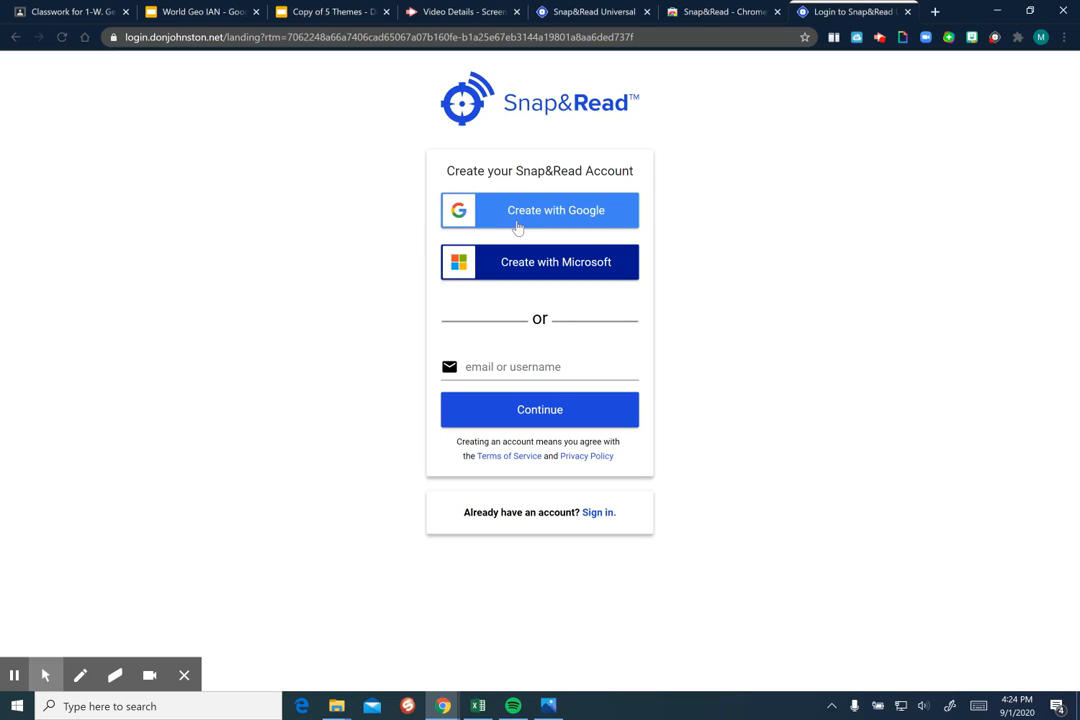
click(518, 227)
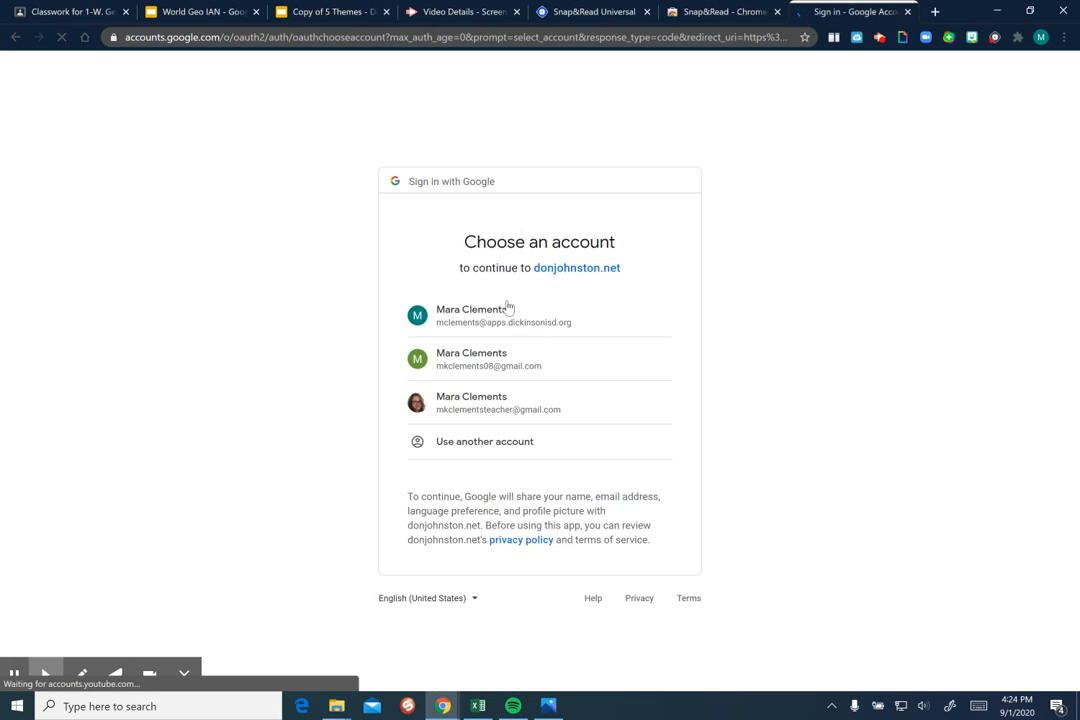
click(470, 316)
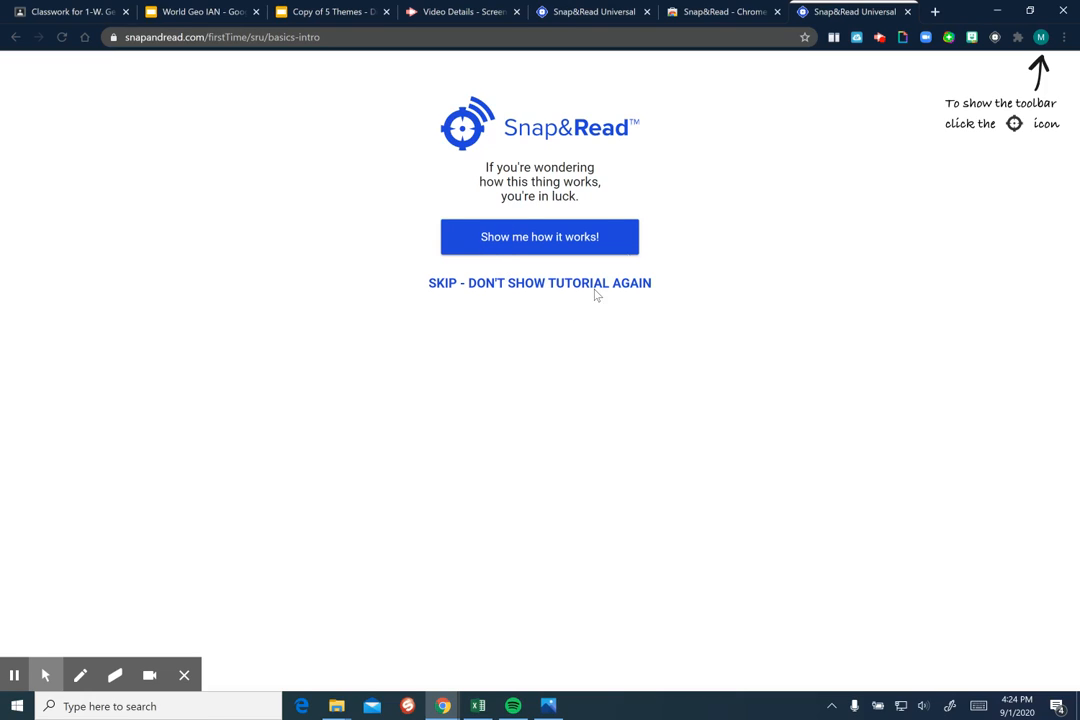
Start the Snap&Read how-to tutorial and try the Speak tool on the sample burrito article's heading.
click(512, 248)
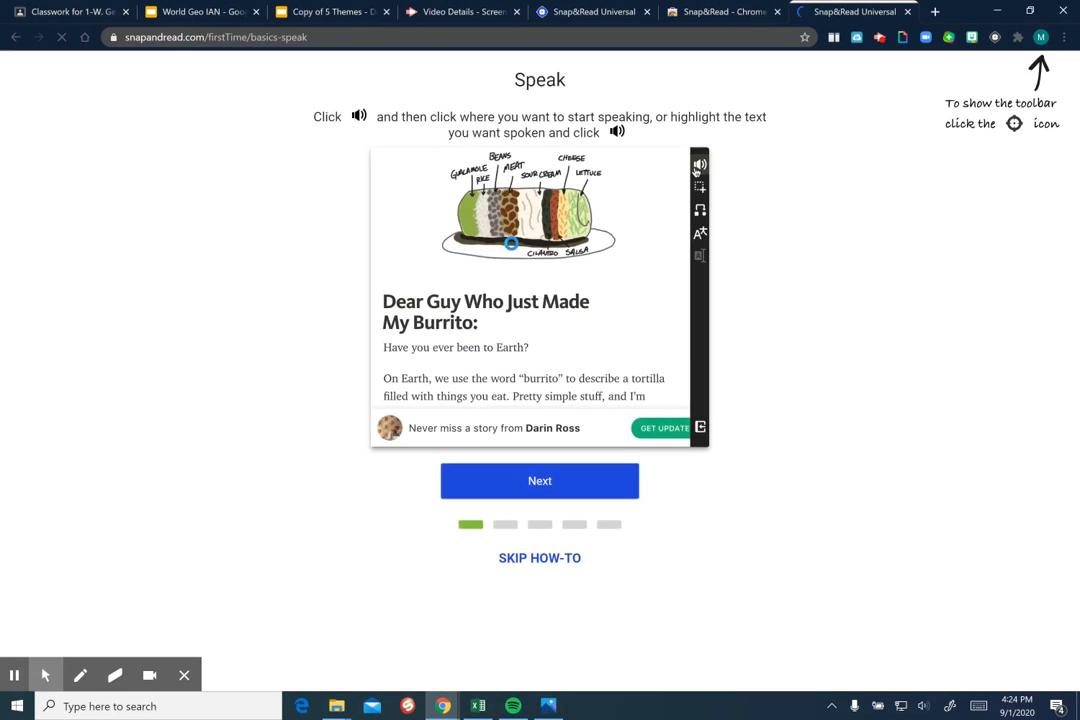
click(699, 165)
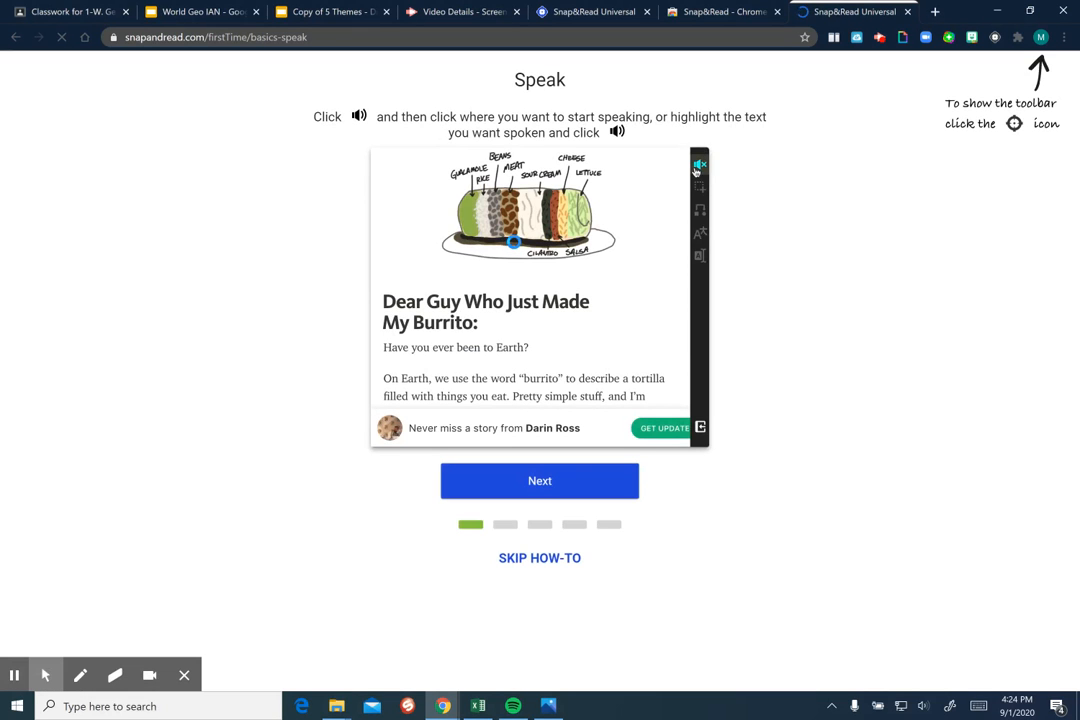
click(408, 302)
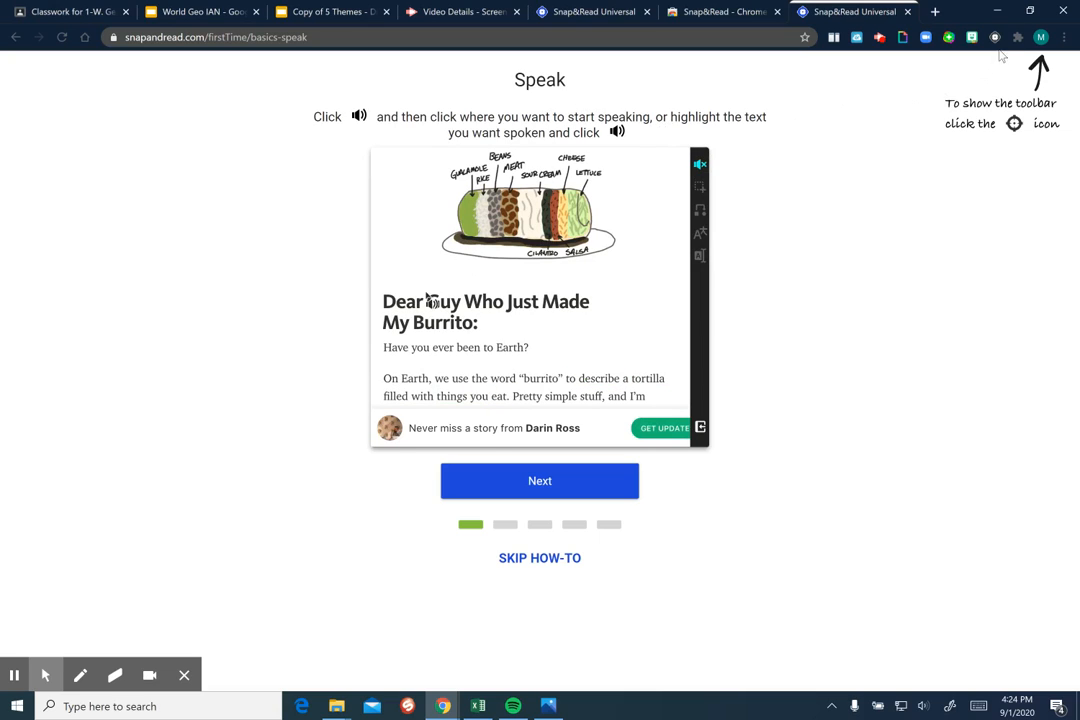
Turn on Snap&Read for the tutorial page to show its reading toolbar.
click(995, 38)
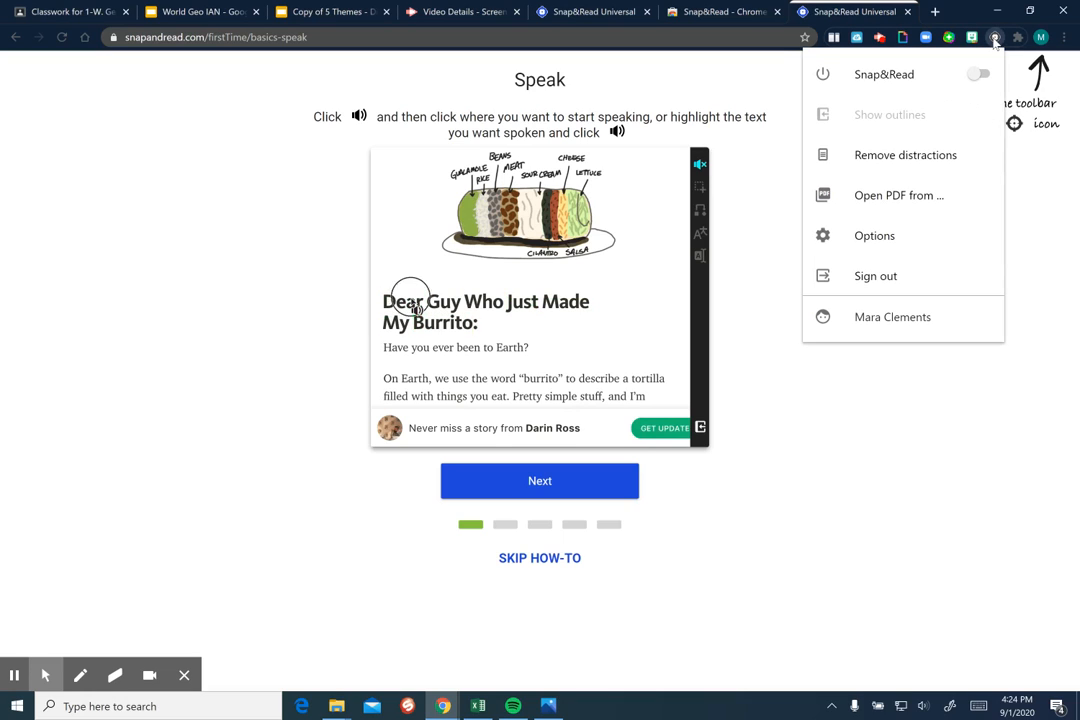
click(977, 74)
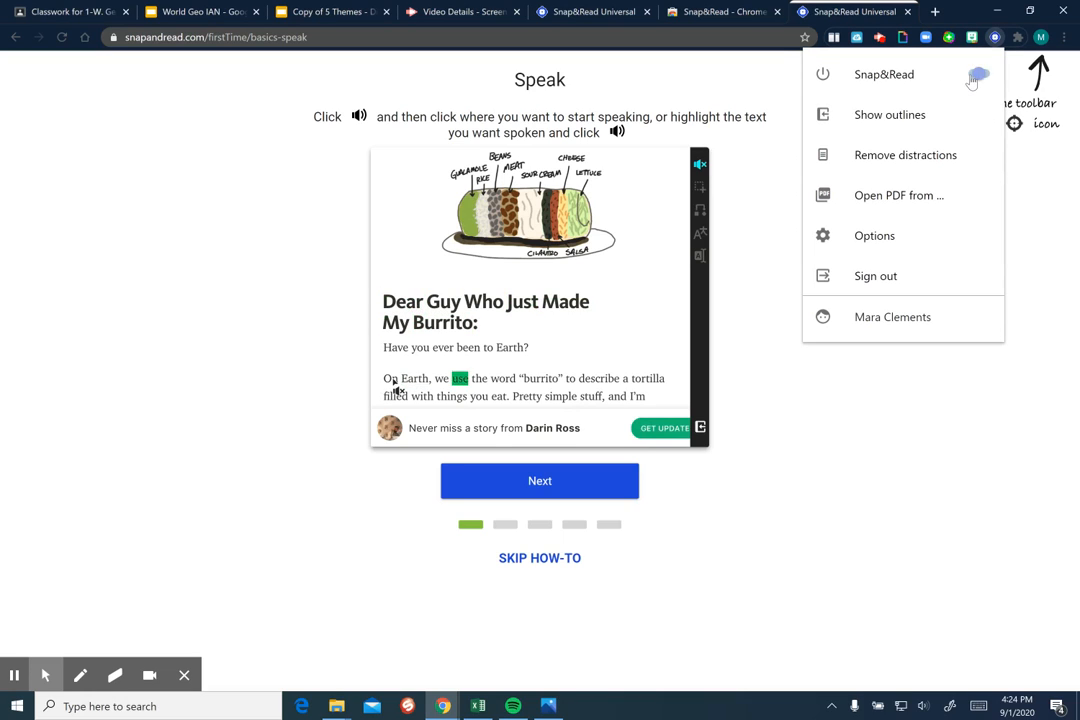
click(887, 362)
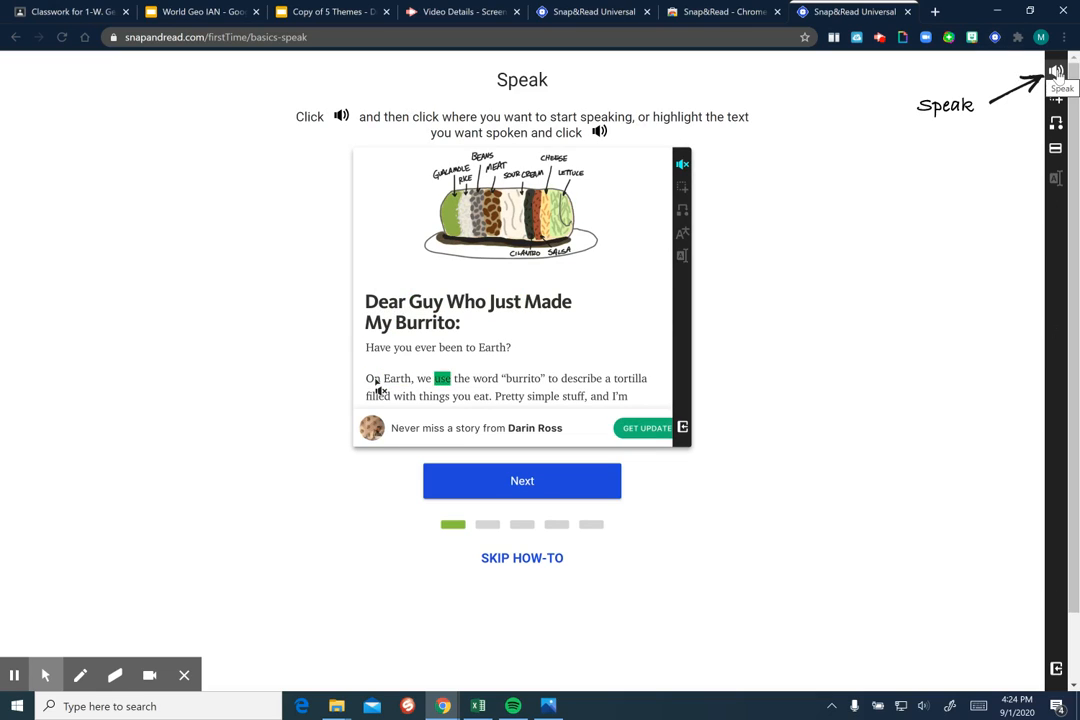
Try to have Speak read the instruction passage from "then click where you want" through "highlight the text".
click(1057, 73)
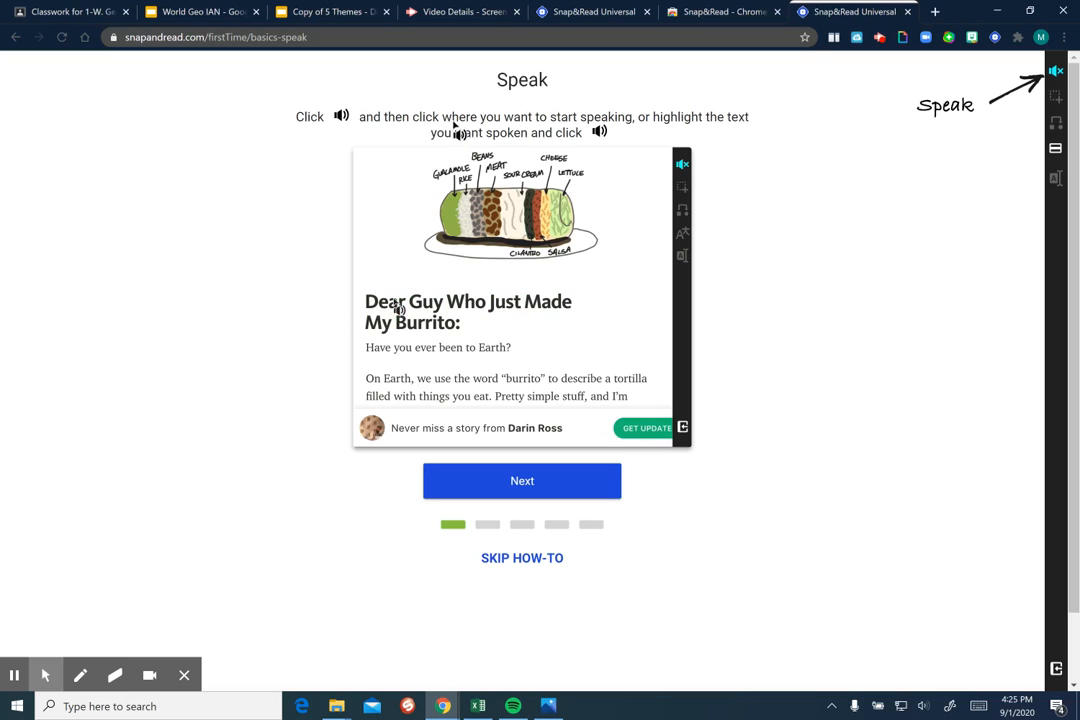
drag(384, 118, 752, 118)
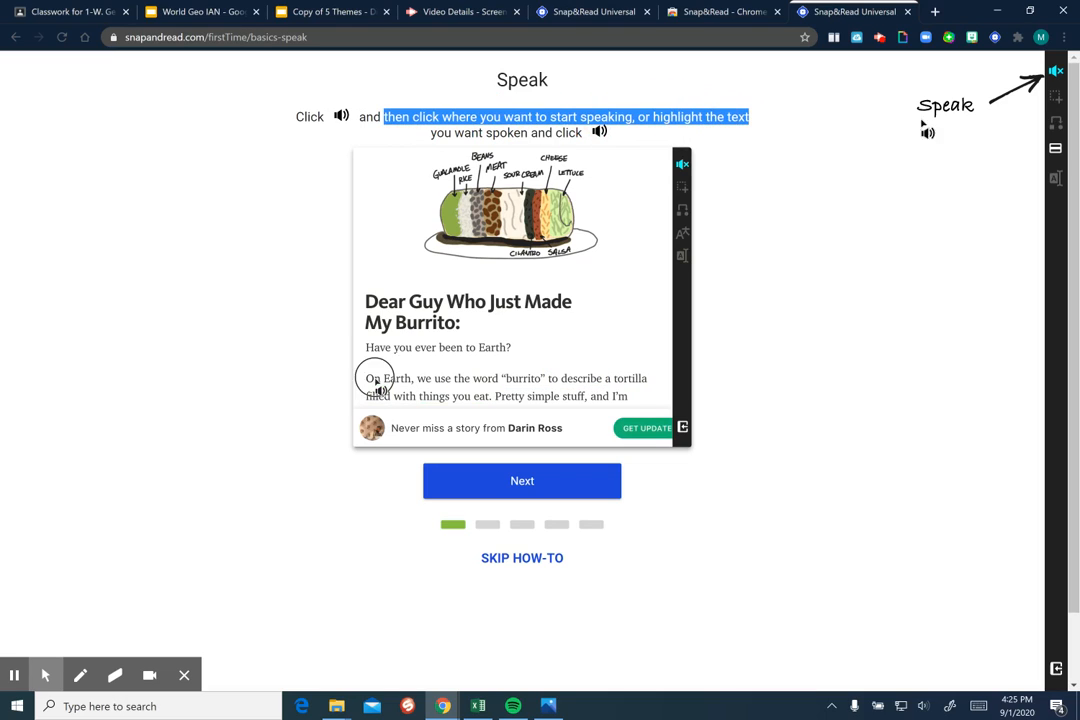
click(1056, 72)
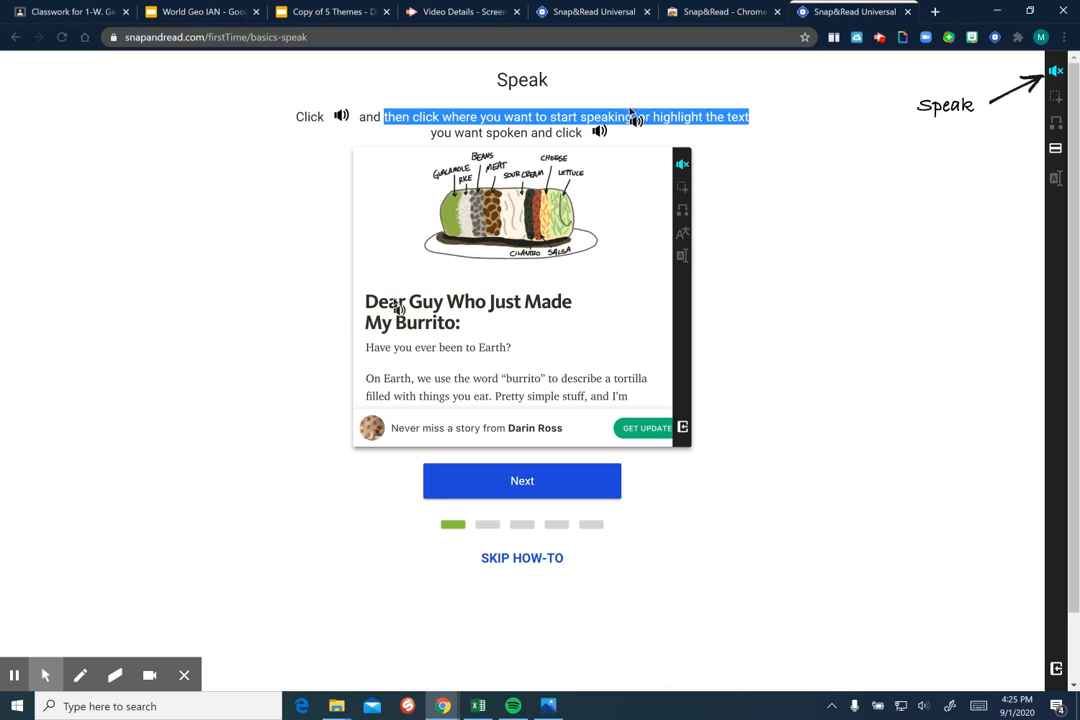
click(636, 119)
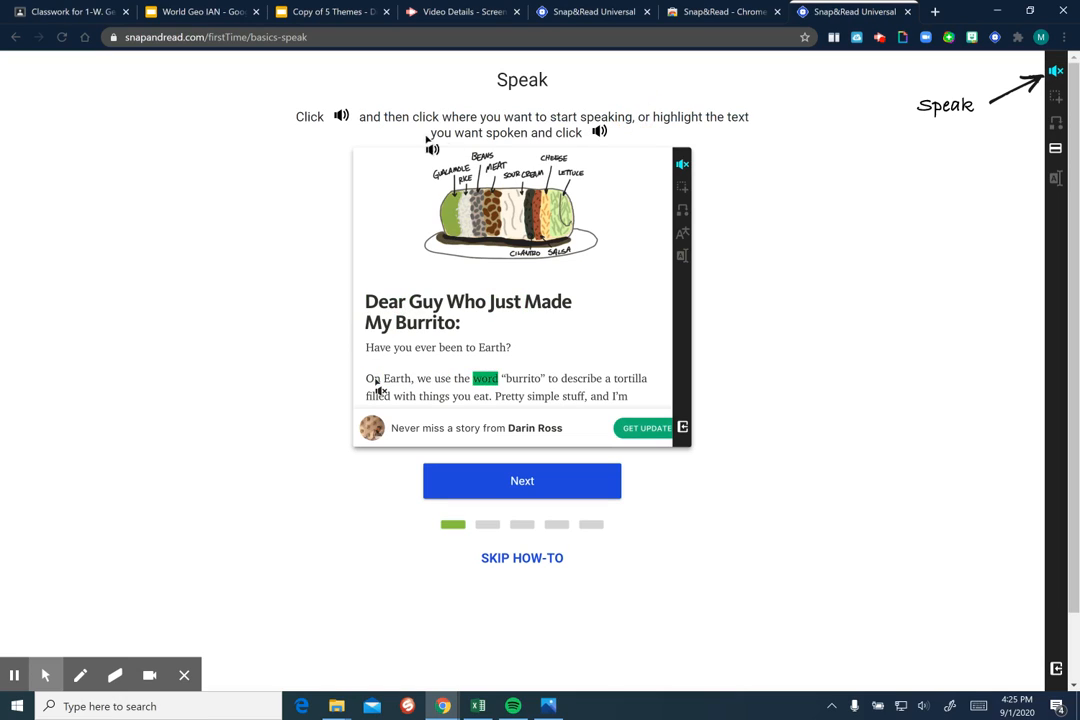
drag(384, 117, 776, 125)
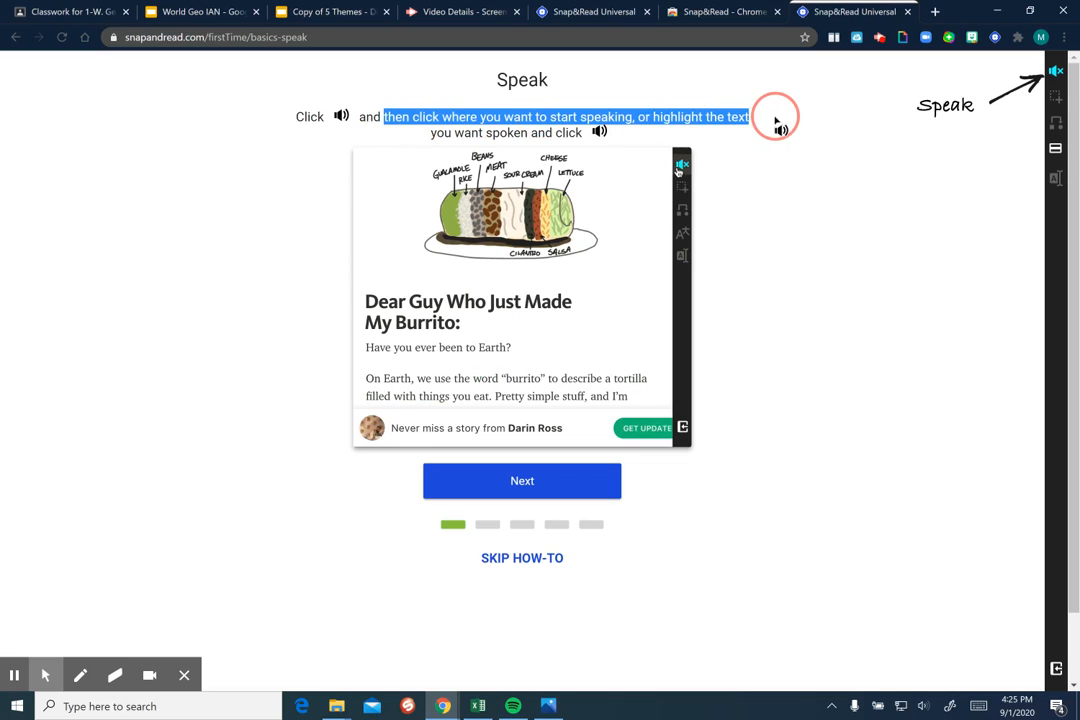
Leave Speak mode, select the complete Speak instruction, and have the selection read aloud.
click(1054, 74)
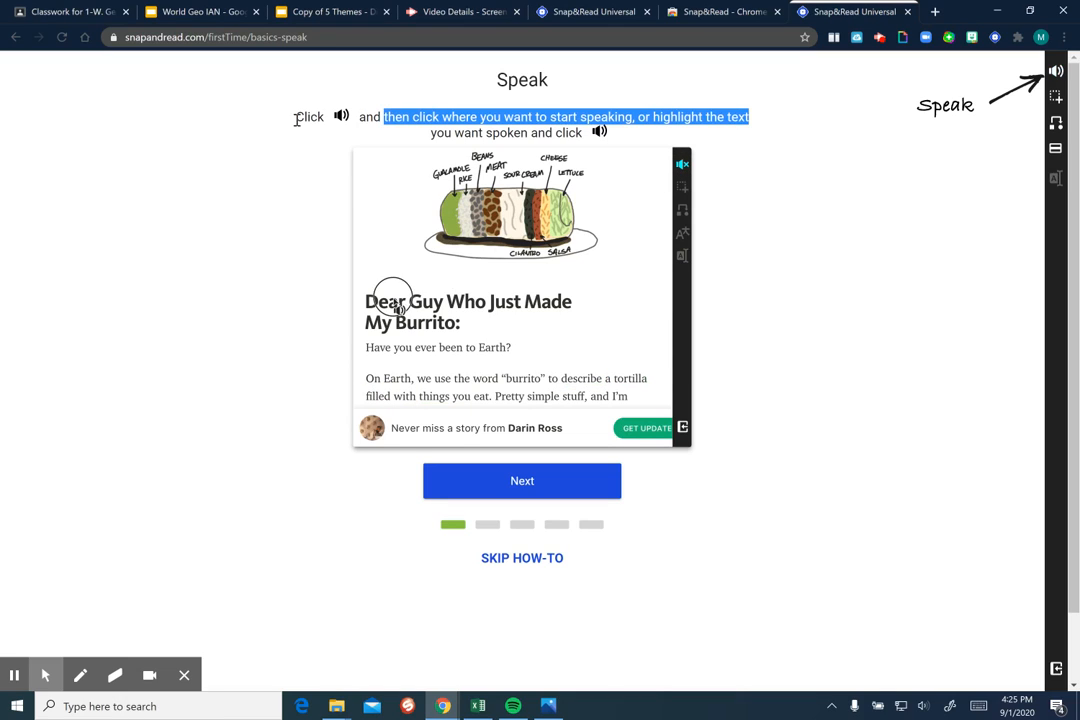
drag(297, 111, 779, 150)
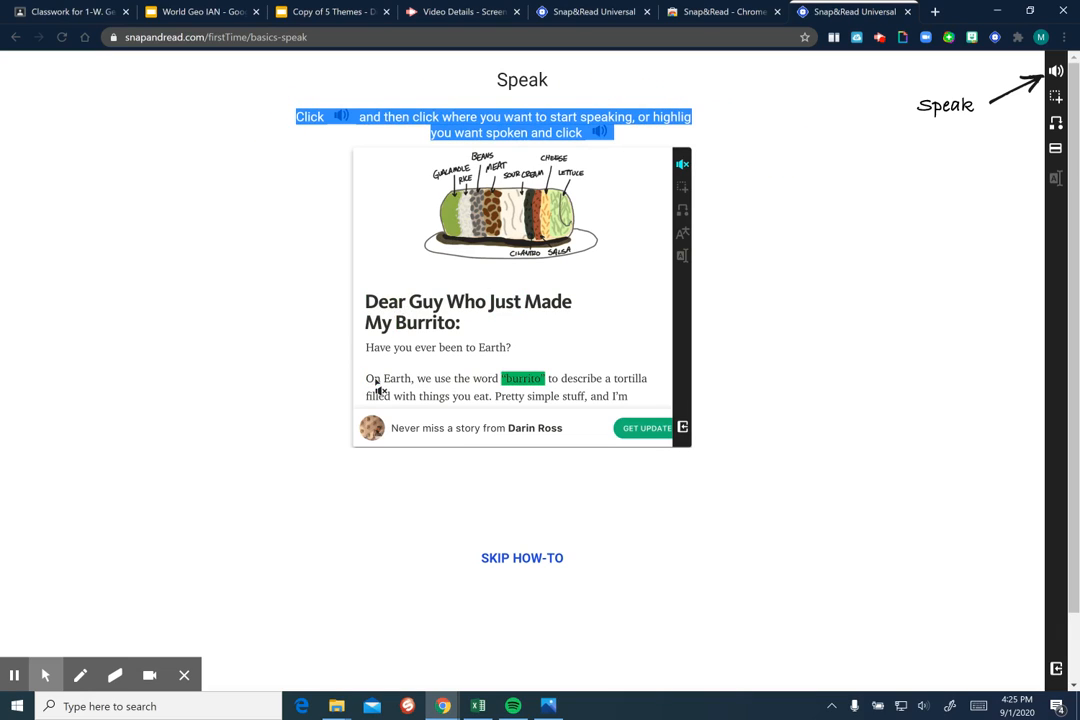
click(1056, 73)
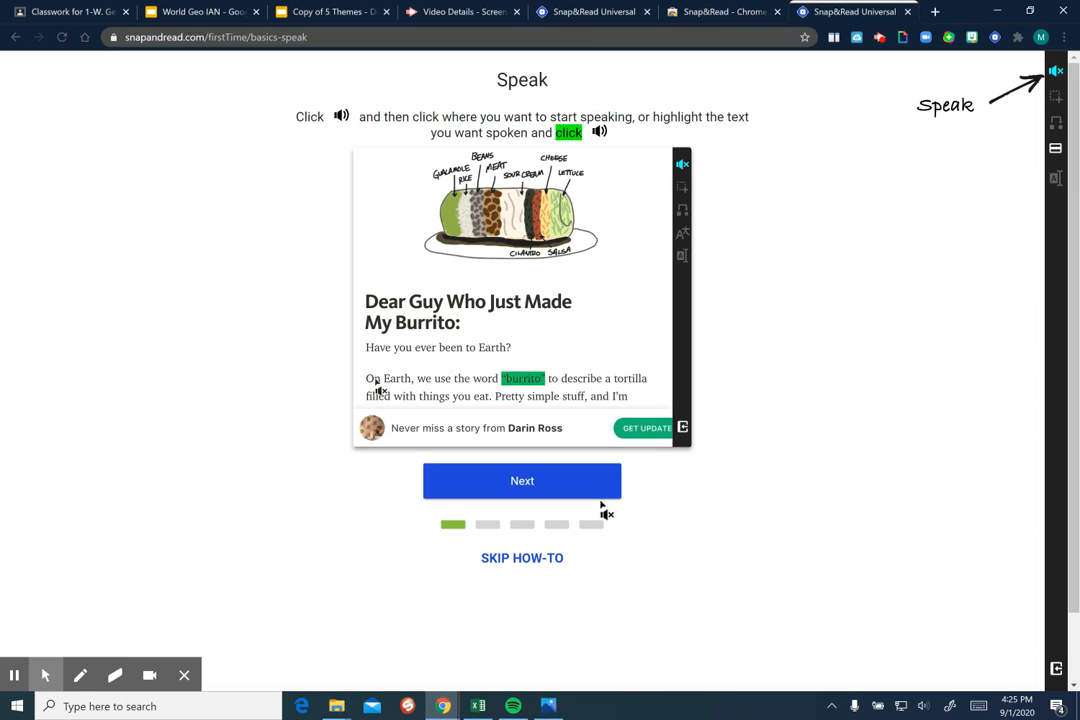
Advance the tutorial to Screenshot reader, capture the two-line instruction text for reading, and dismiss the capture.
click(485, 493)
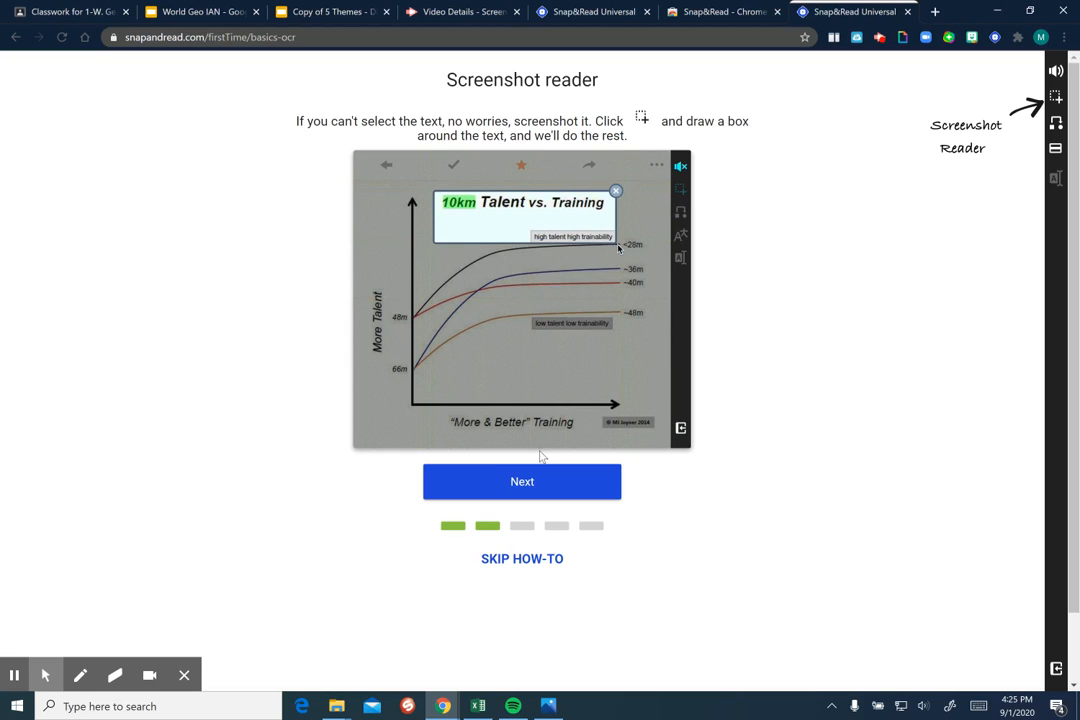
click(1056, 99)
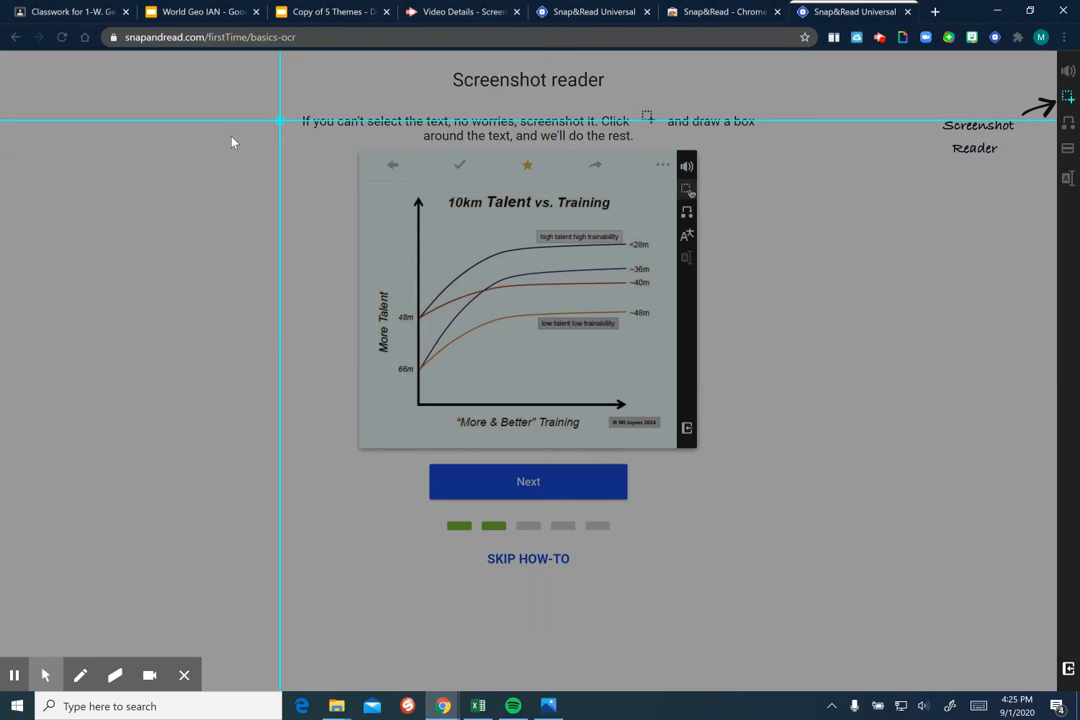
drag(285, 100, 776, 147)
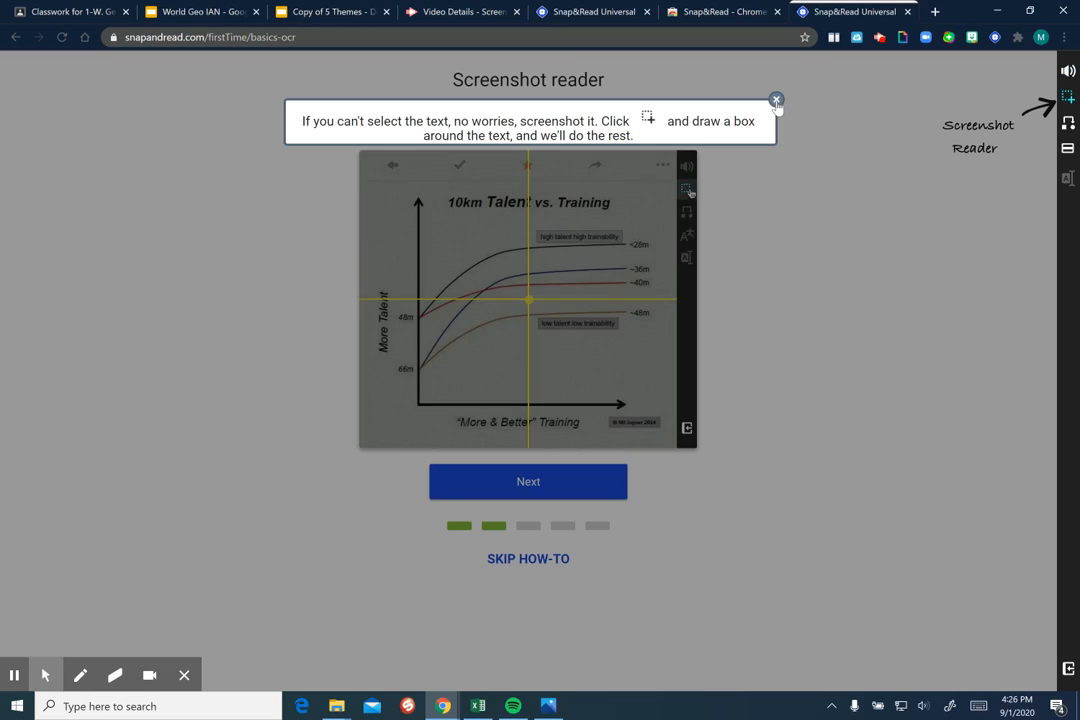
click(775, 101)
Advance the tutorial to Simplify, simplify the whole instruction paragraph, and restore its original wording.
click(546, 491)
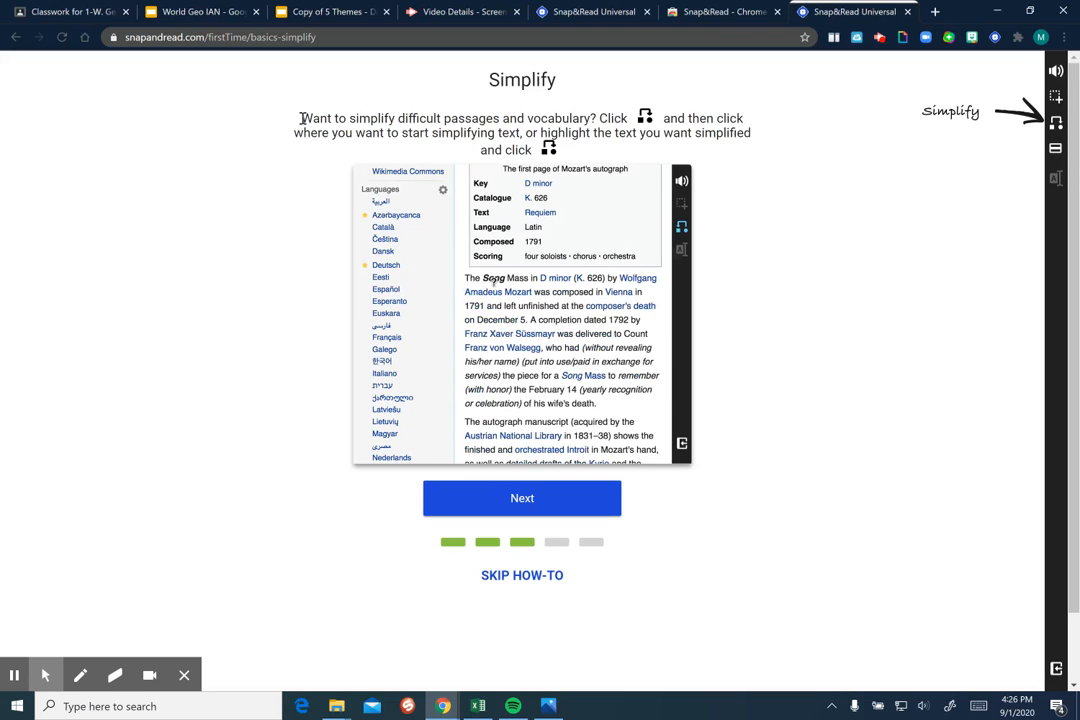
drag(301, 117, 650, 158)
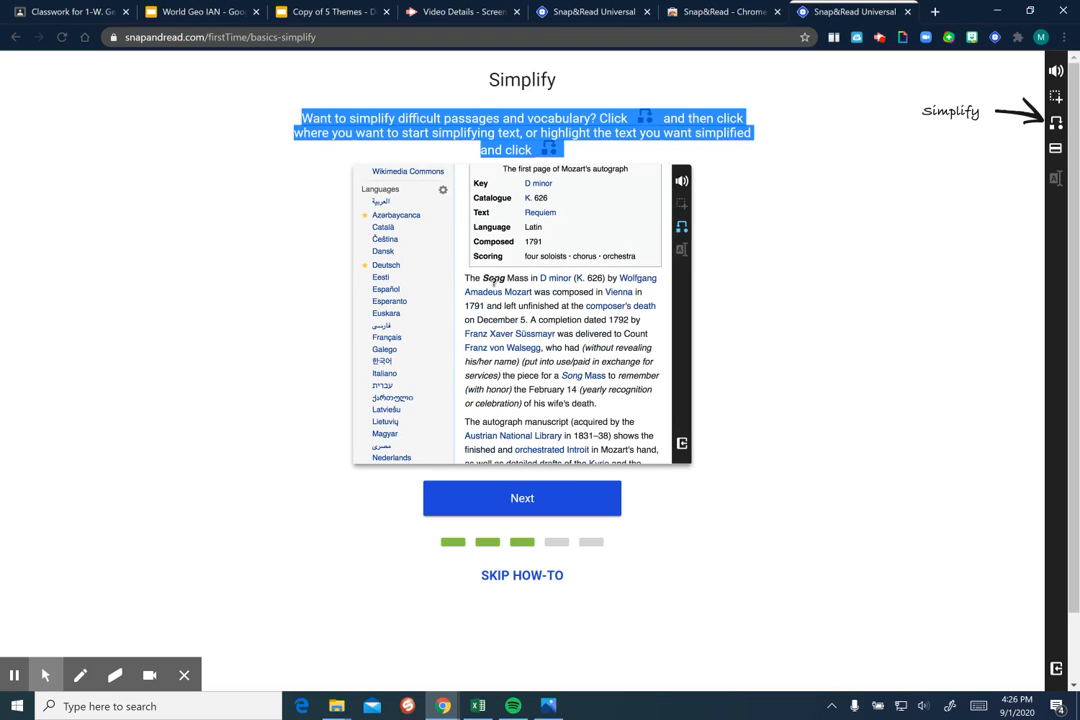
click(1056, 124)
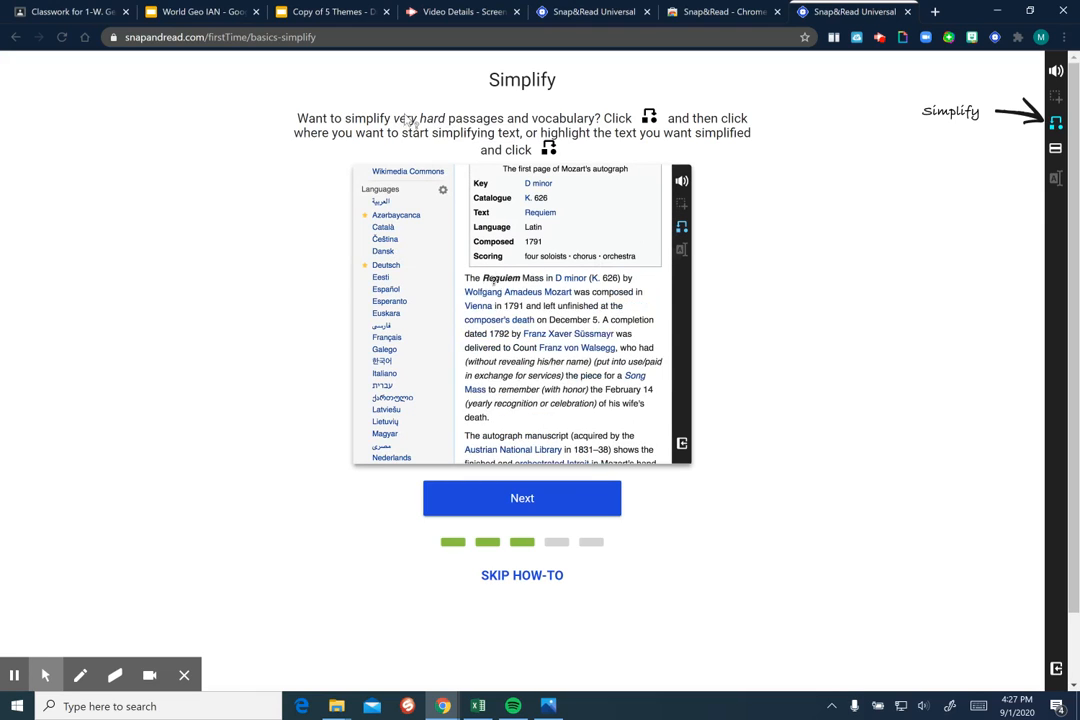
click(1055, 122)
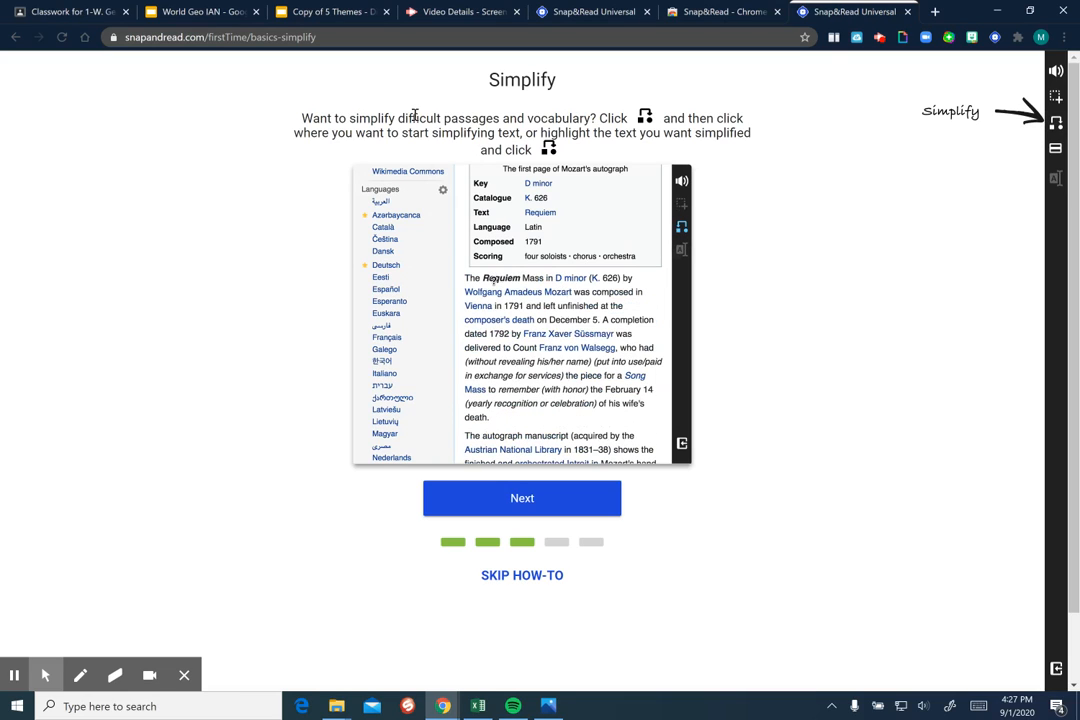
Advance the how-to tutorial past the Simplify page.
click(527, 499)
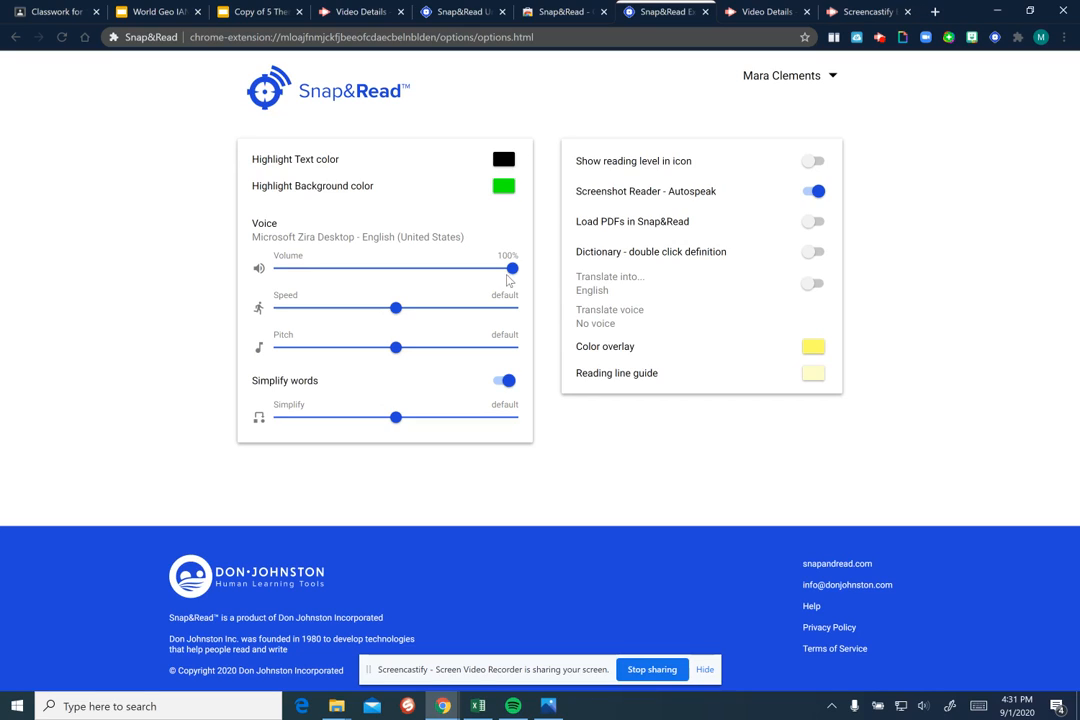
Examine the volume, speed and pitch settings and the available colors for Color overlay and Reading line guide, keeping the current choices.
mouse_move(515, 276)
mouse_down()
mouse_move(427, 273)
mouse_move(515, 268)
mouse_up()
drag(400, 315, 395, 350)
click(815, 351)
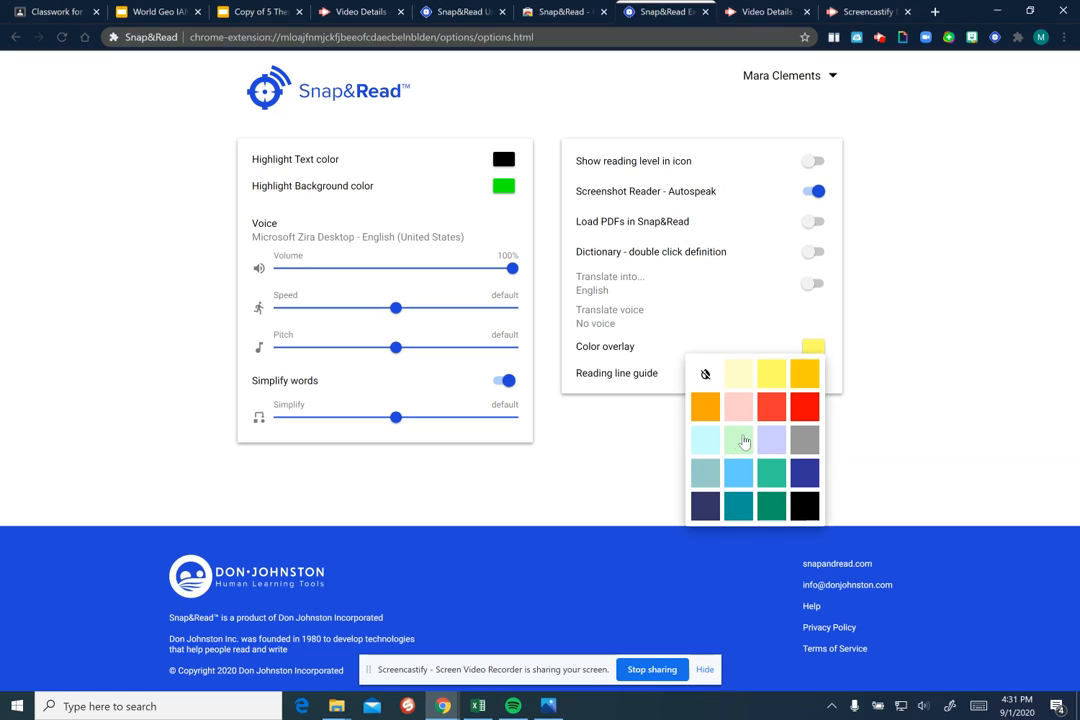
click(607, 431)
click(812, 375)
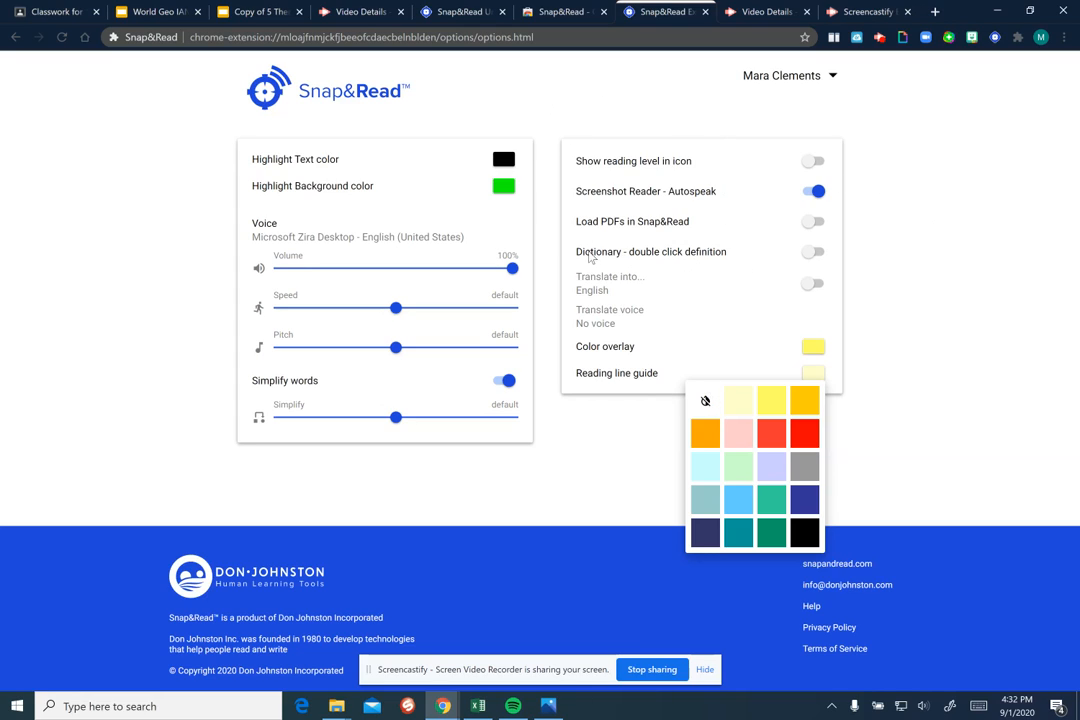
click(694, 135)
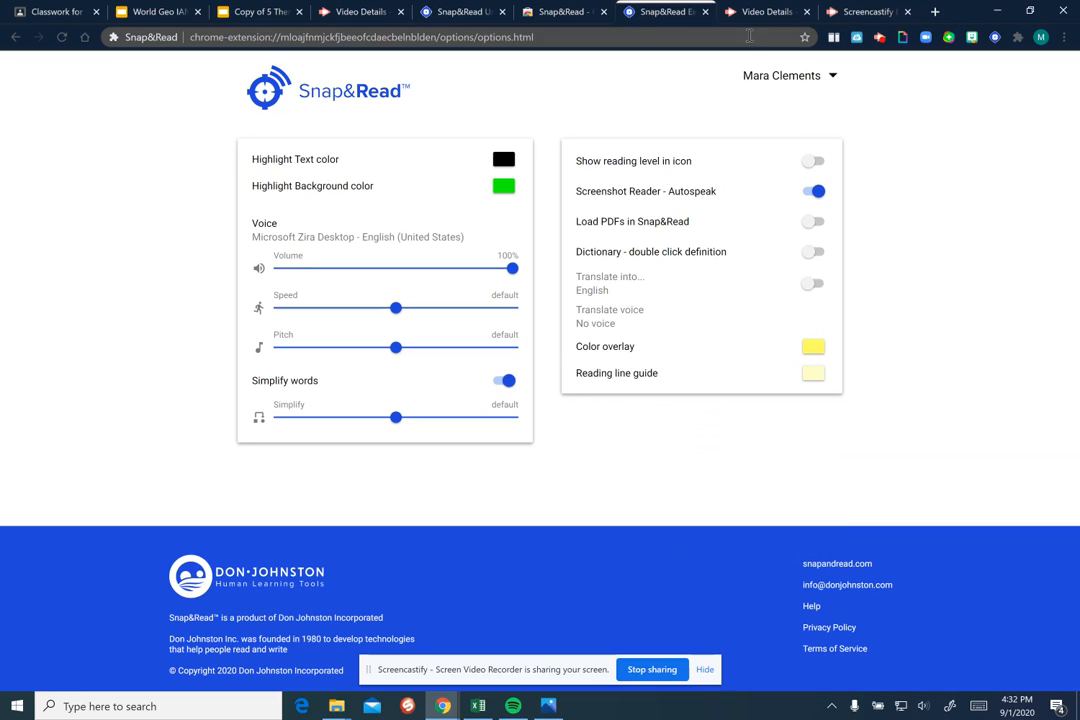
View the account choices for connecting with an educator or signing out, and close them without choosing any.
click(795, 80)
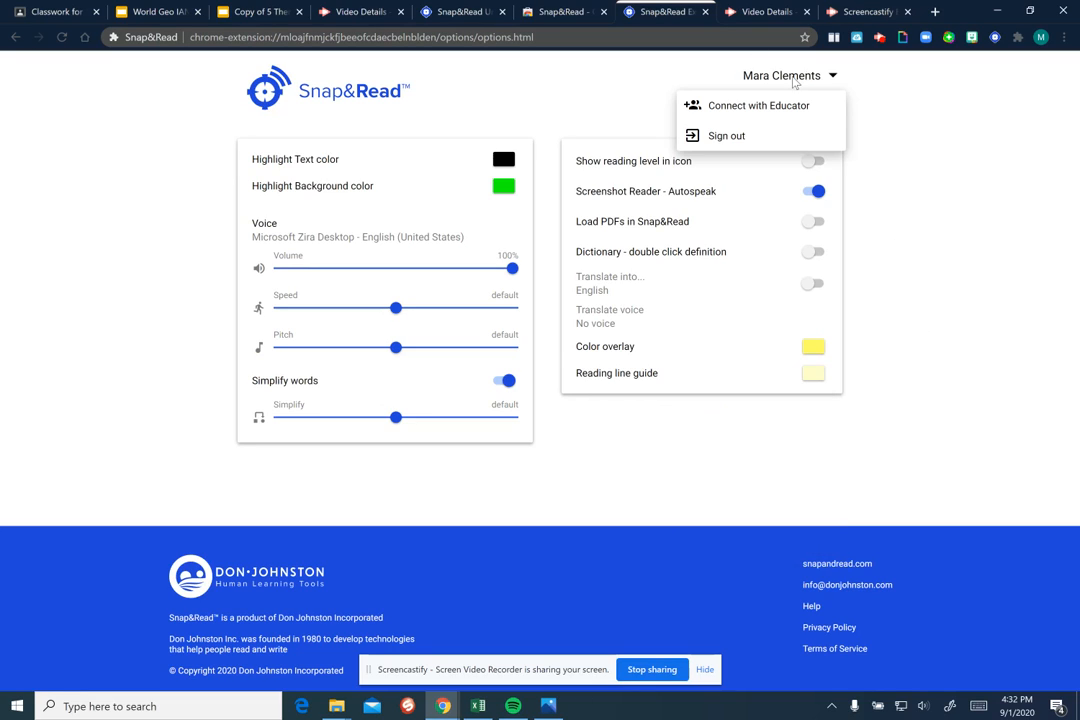
click(796, 80)
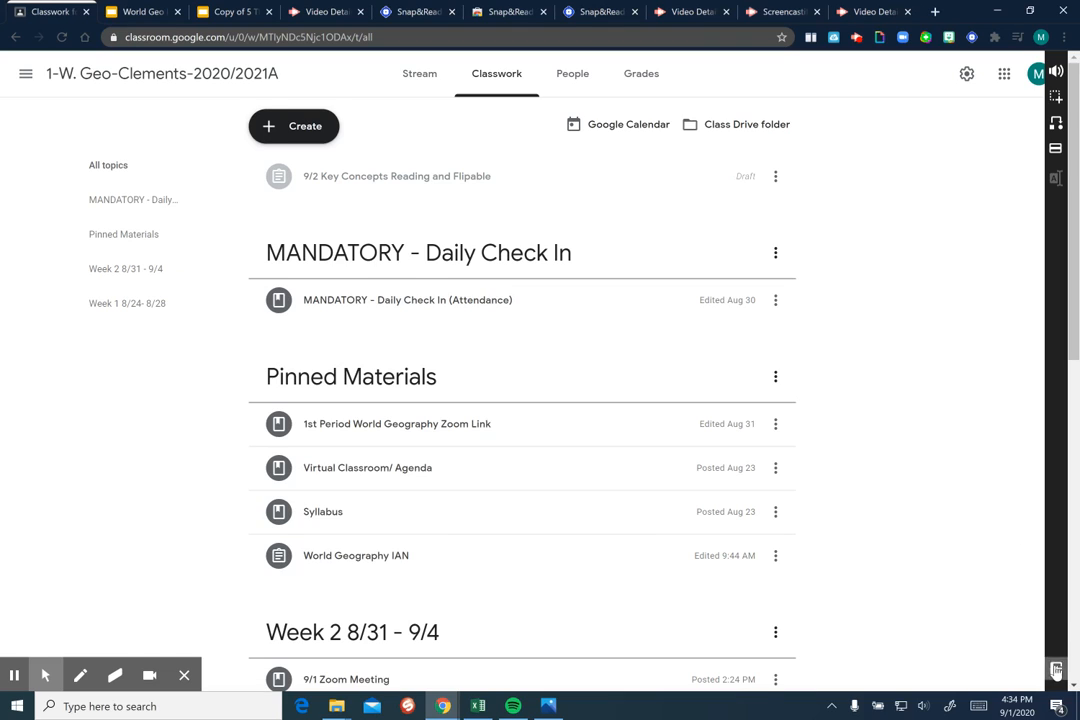
Expand the Snap&Read outline panel on the Google Classroom Classwork page and open the extension's Options page from it.
click(1054, 667)
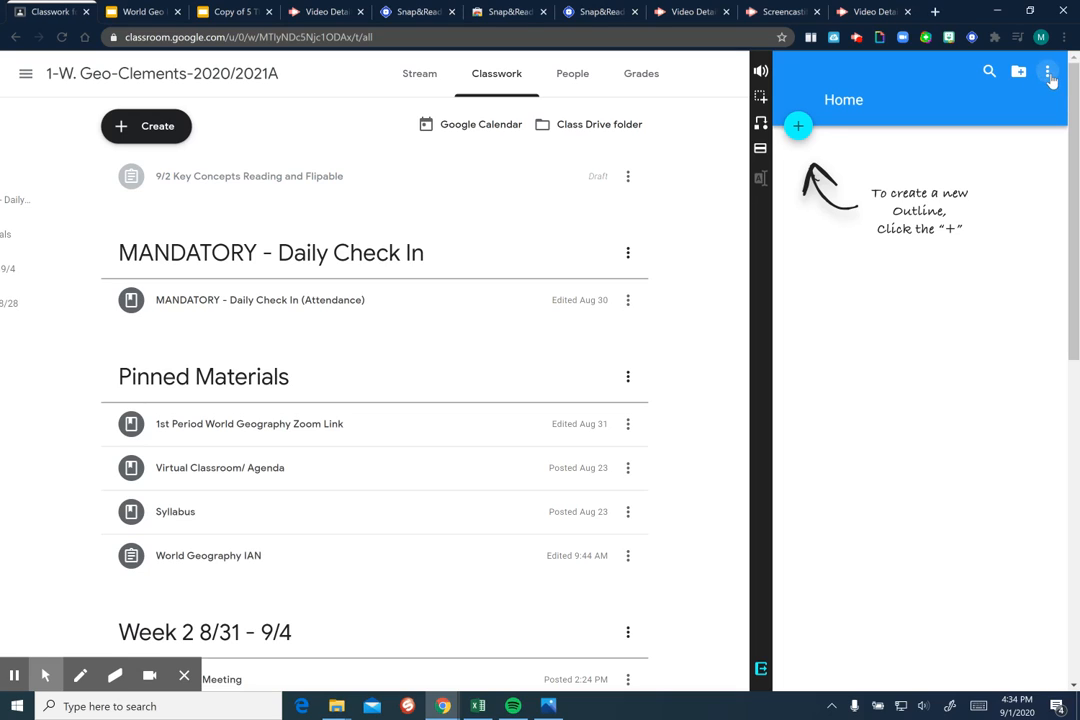
click(1048, 74)
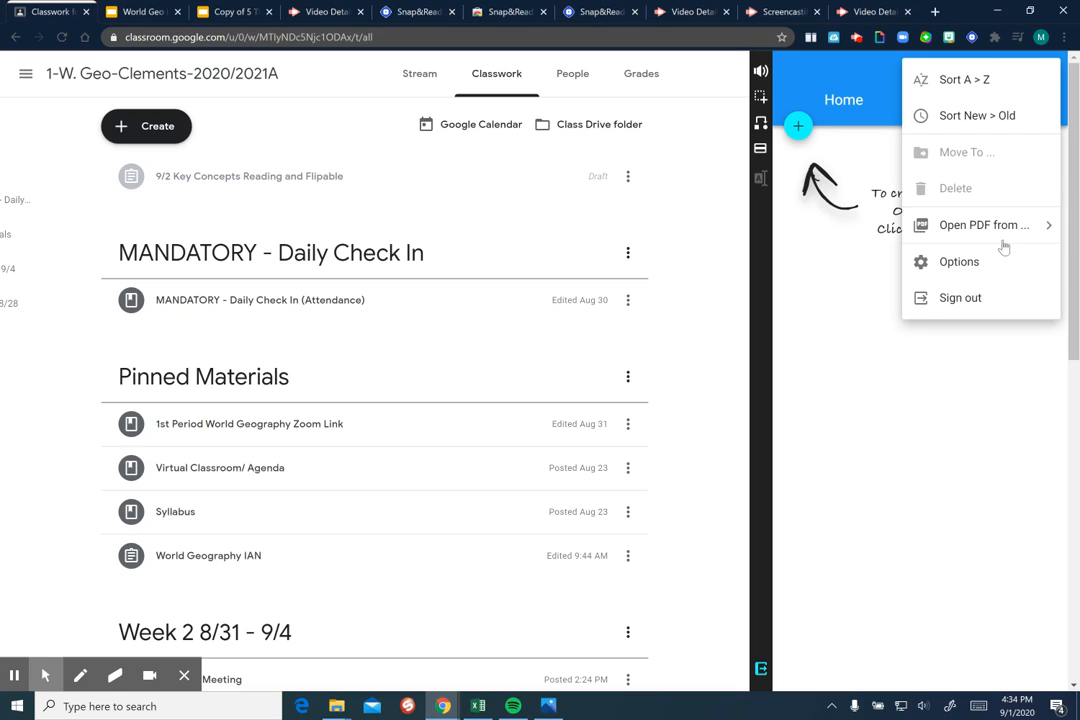
click(935, 266)
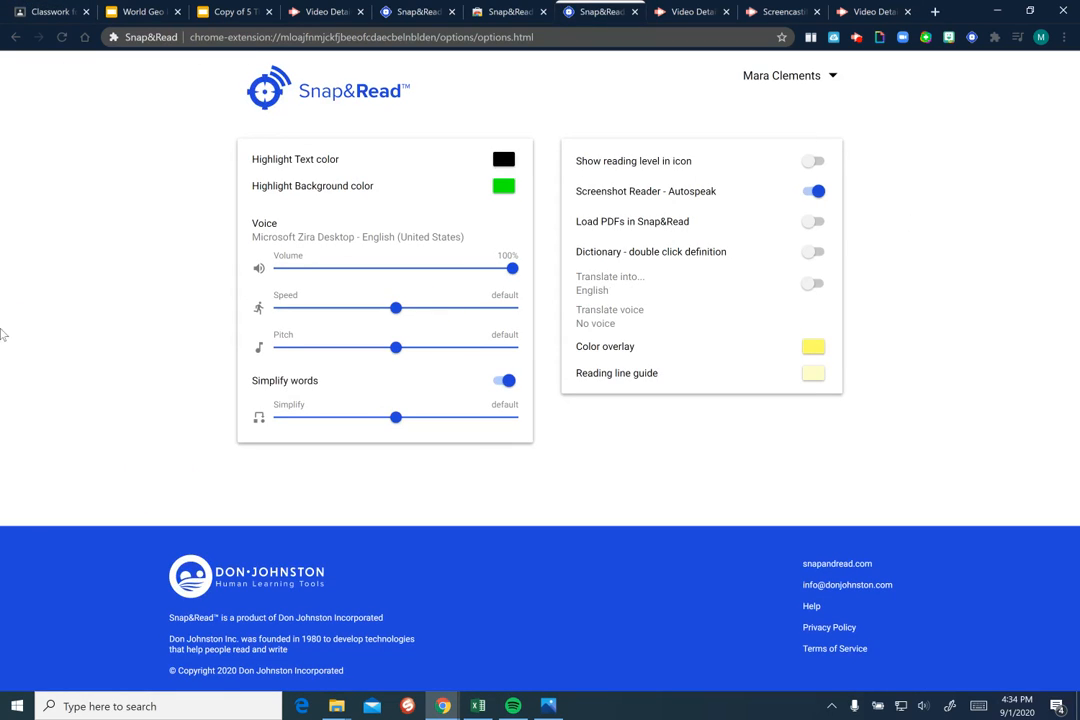